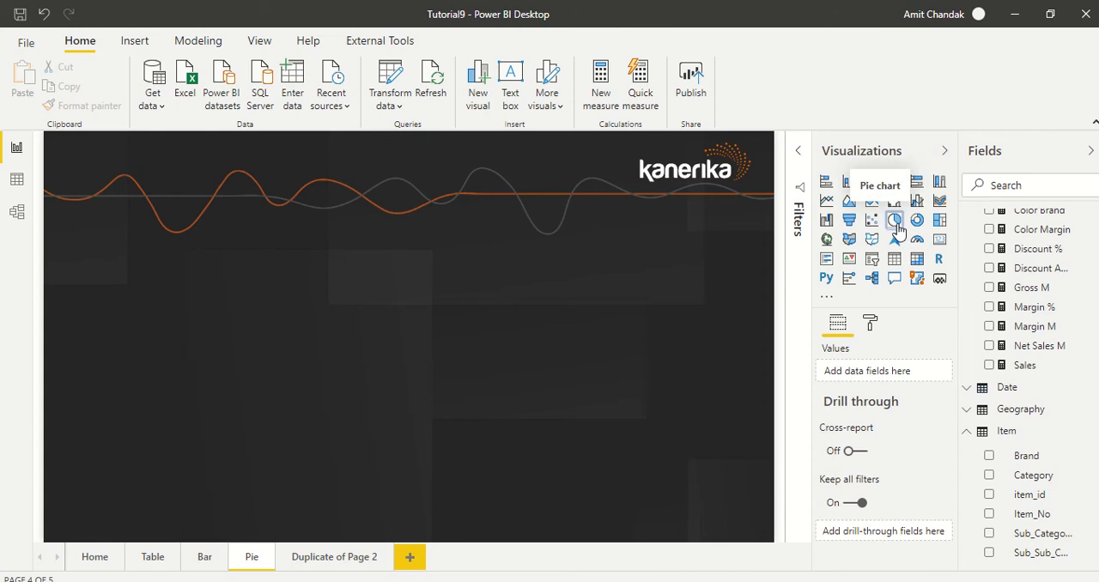
Insert an enlarged pie chart along the left edge of the Pie page and add Sales to its values
click(897, 228)
drag(157, 355, 81, 287)
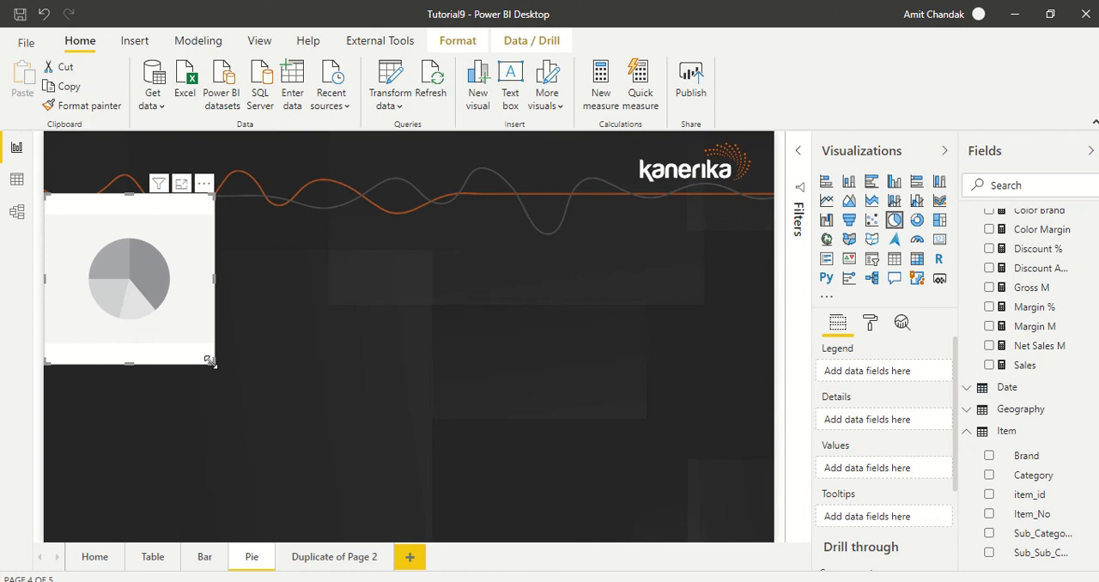
drag(210, 361, 409, 536)
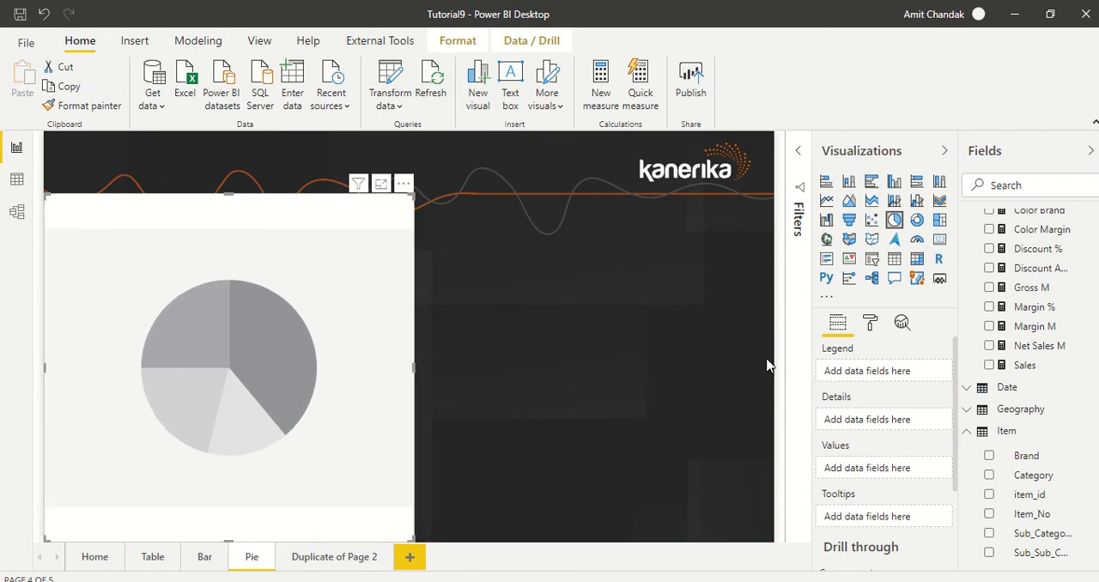
drag(1026, 367, 875, 479)
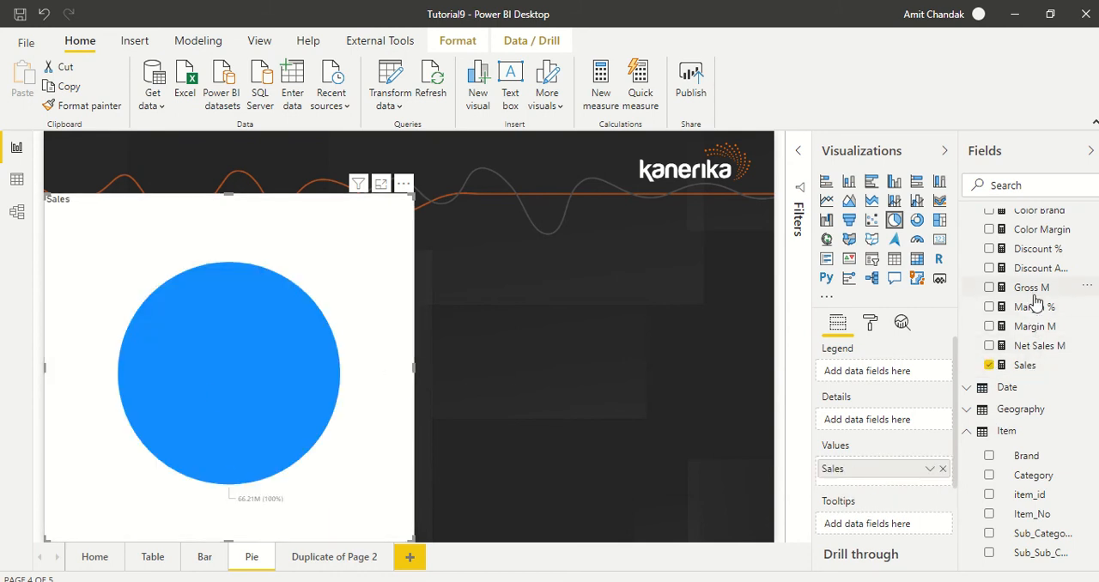
Try Discount Amount M as a second pie chart value beside Sales, inspect both slices, and remove it again
scroll(1050, 352, up, 1)
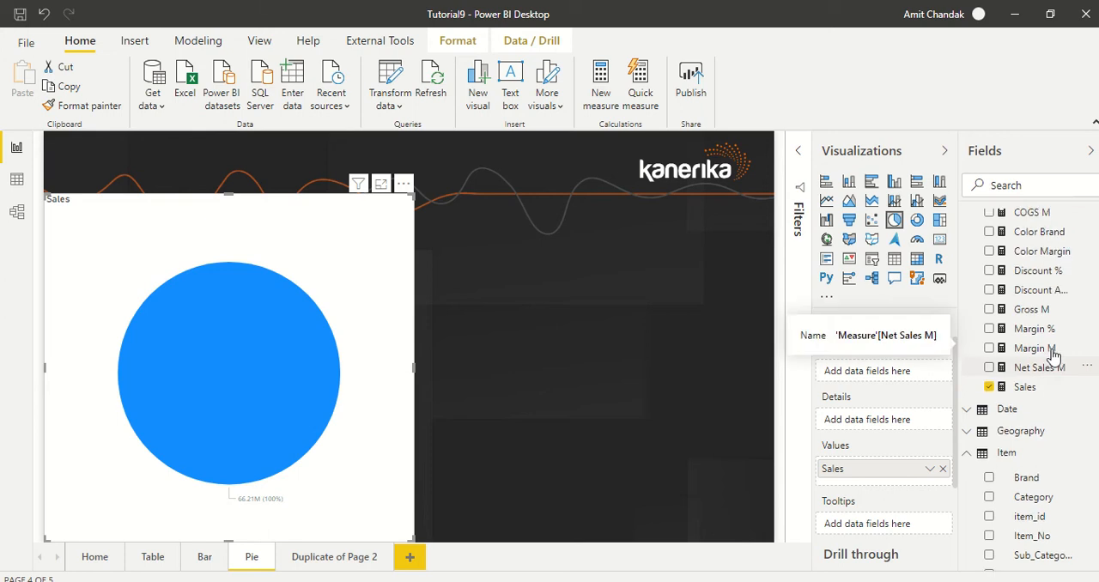
drag(1054, 327, 895, 483)
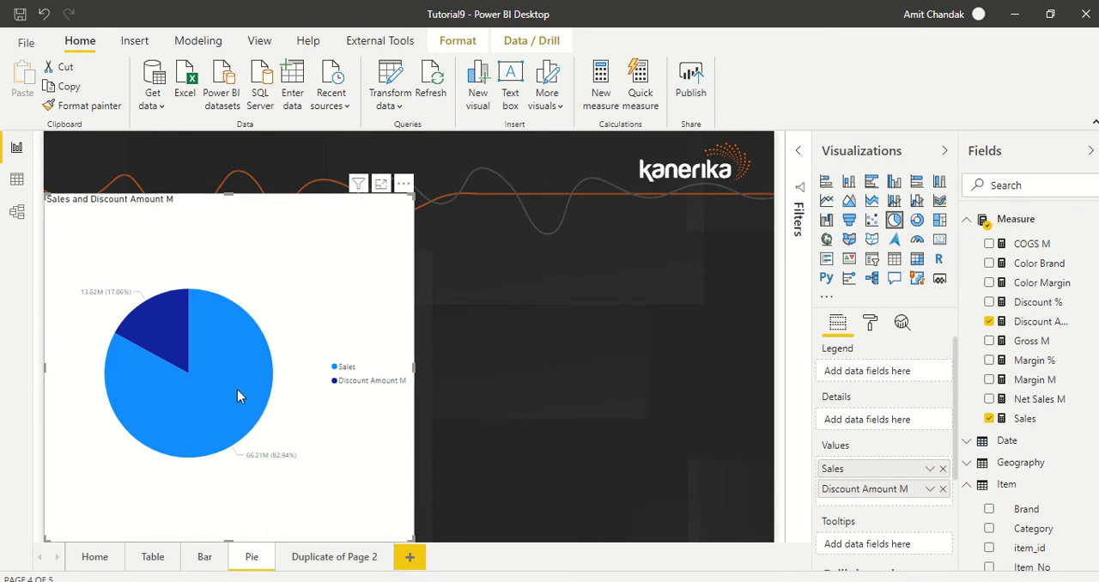
mouse_move(166, 335)
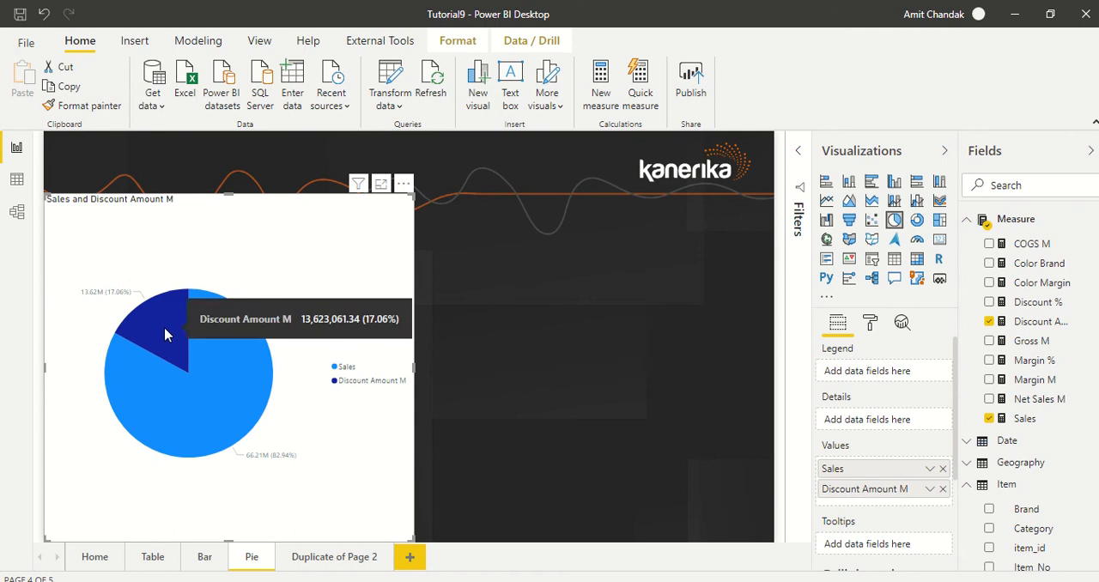
mouse_move(232, 367)
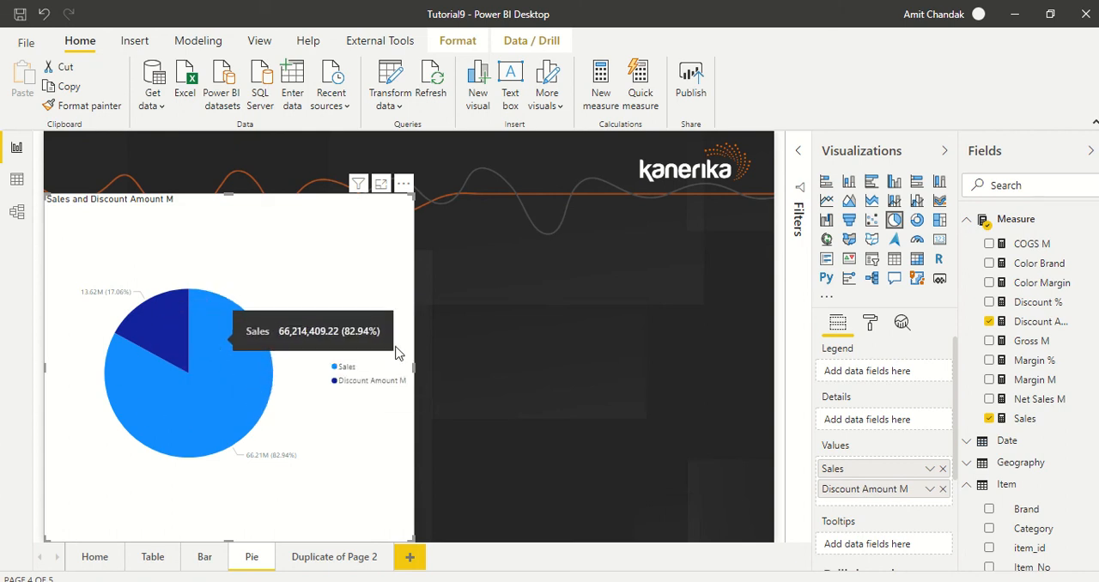
click(943, 489)
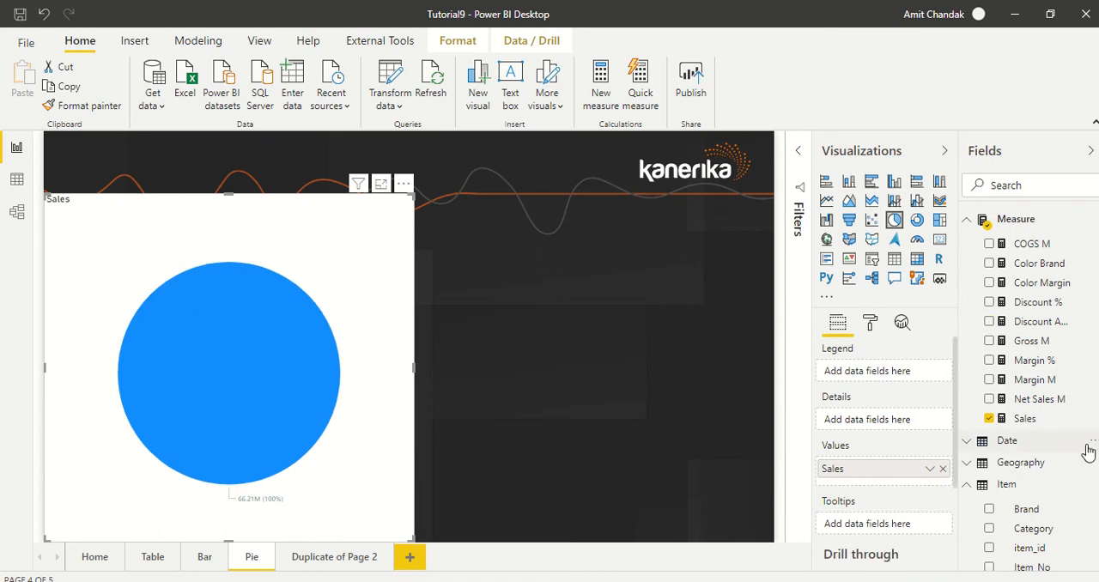
Split the pie chart by the Item table's Category as legend and add Gross M to the tooltips
scroll(1085, 451, down, 2)
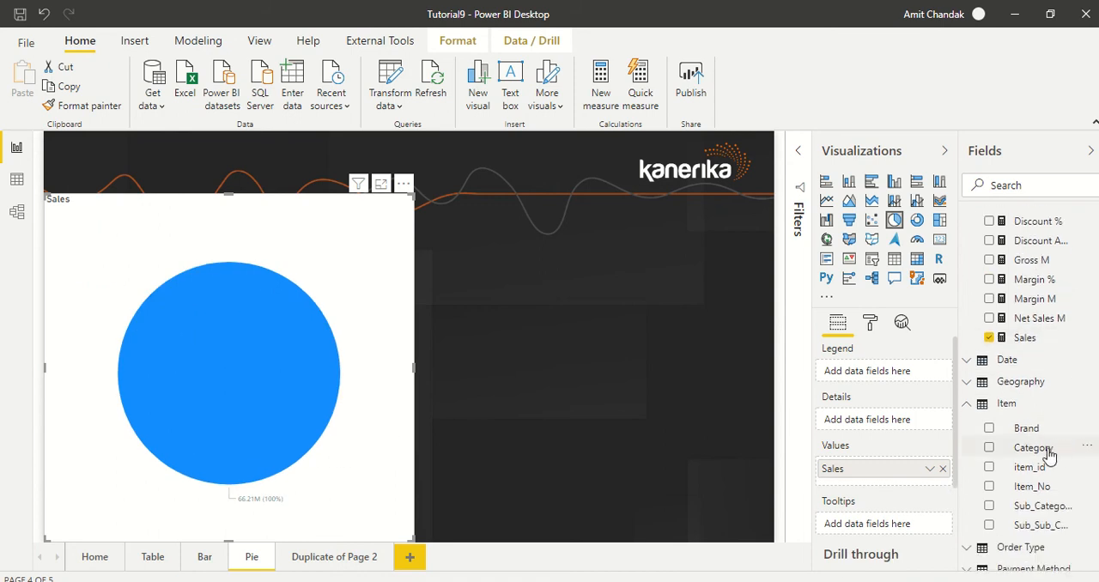
drag(1041, 450, 902, 381)
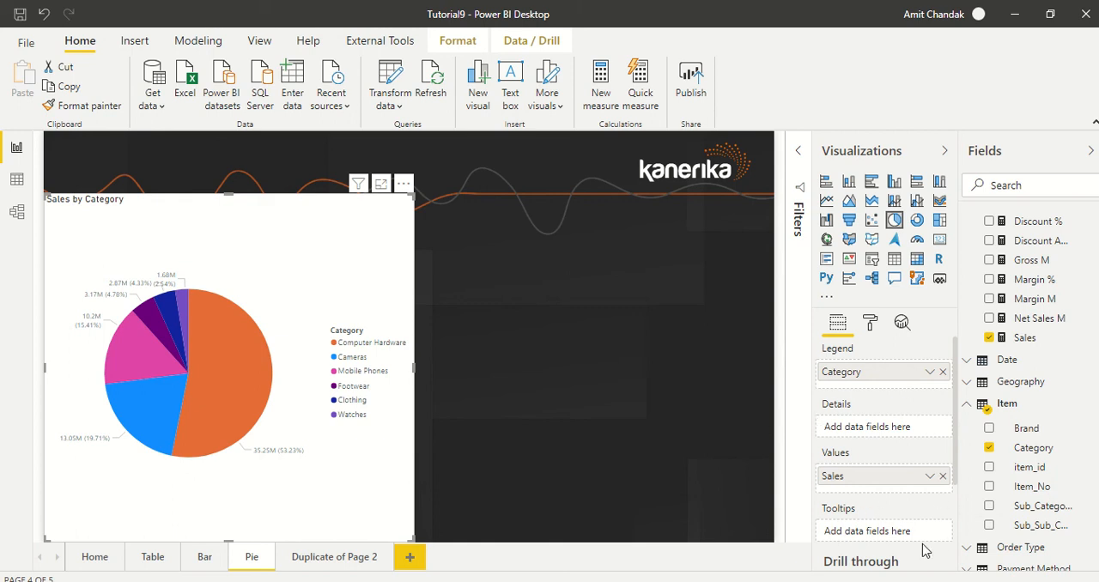
scroll(824, 486, down, 3)
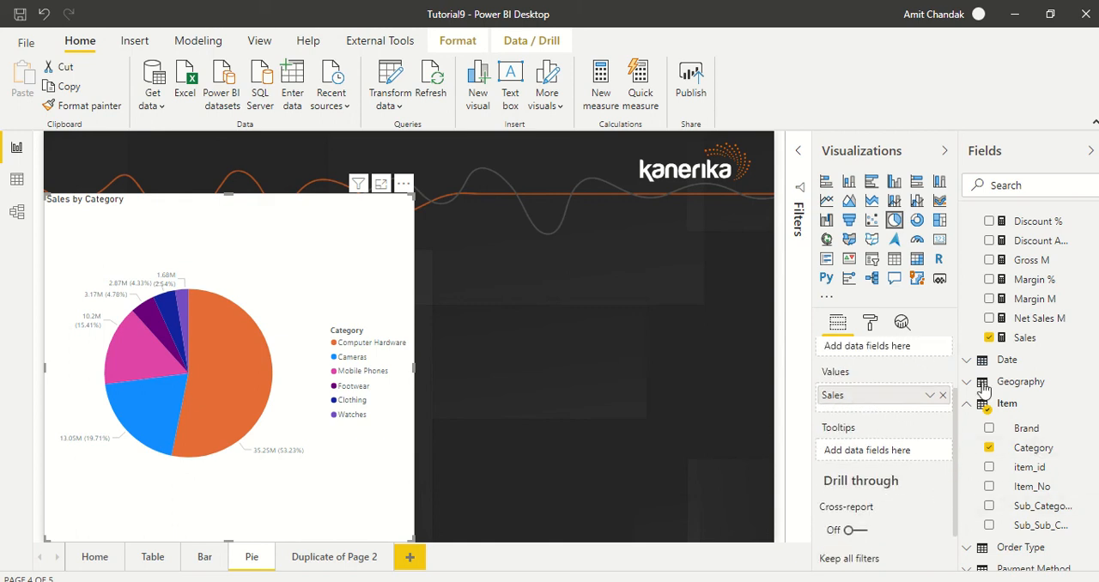
drag(1031, 260, 890, 452)
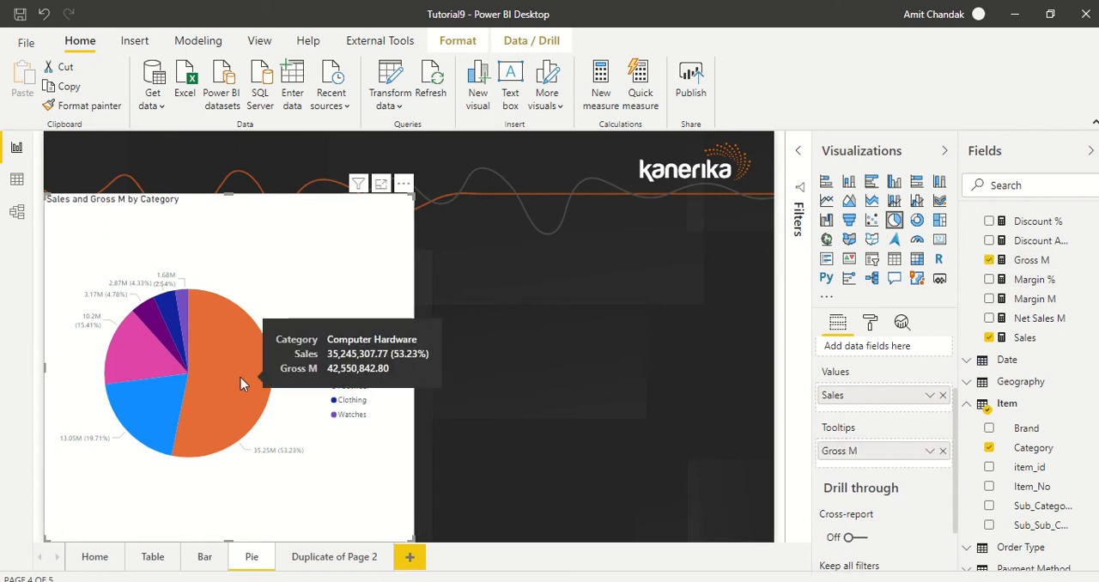
Try a background transparency of 68% on the pie chart and return it to 0%
click(870, 324)
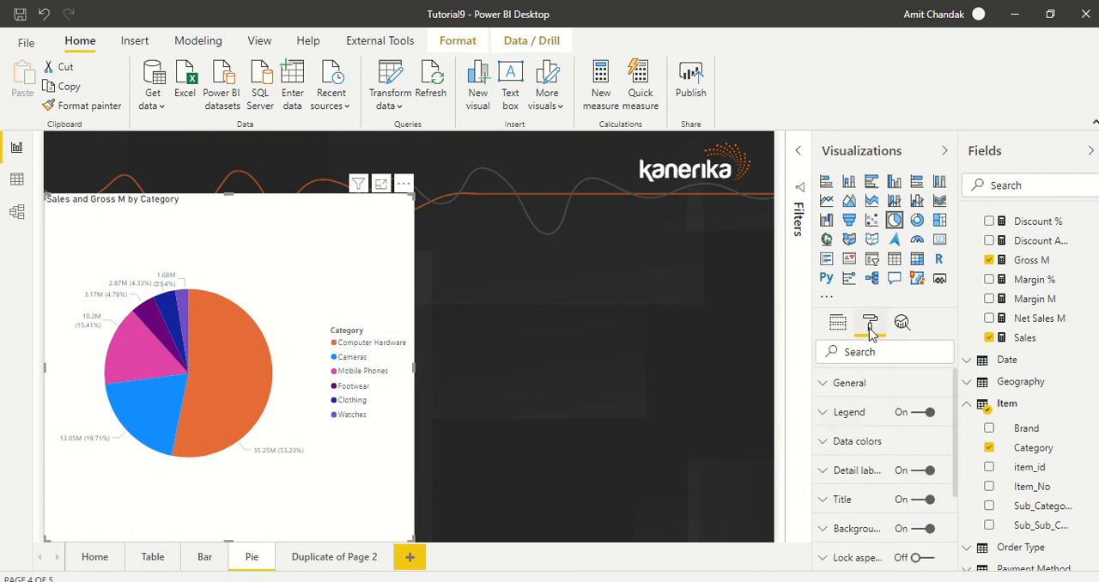
click(873, 525)
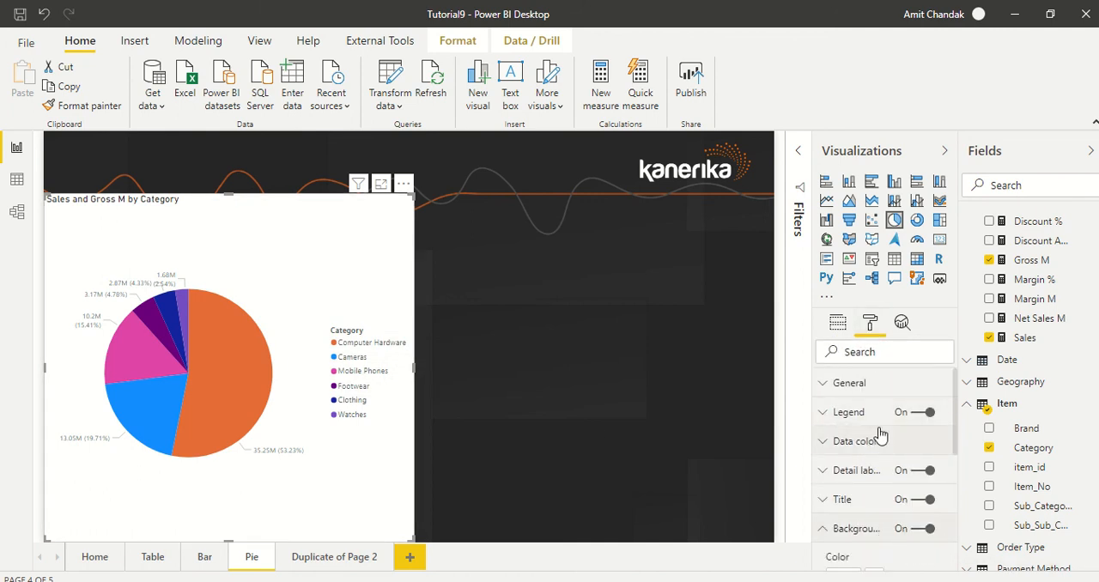
scroll(877, 446, down, 3)
drag(876, 473, 918, 473)
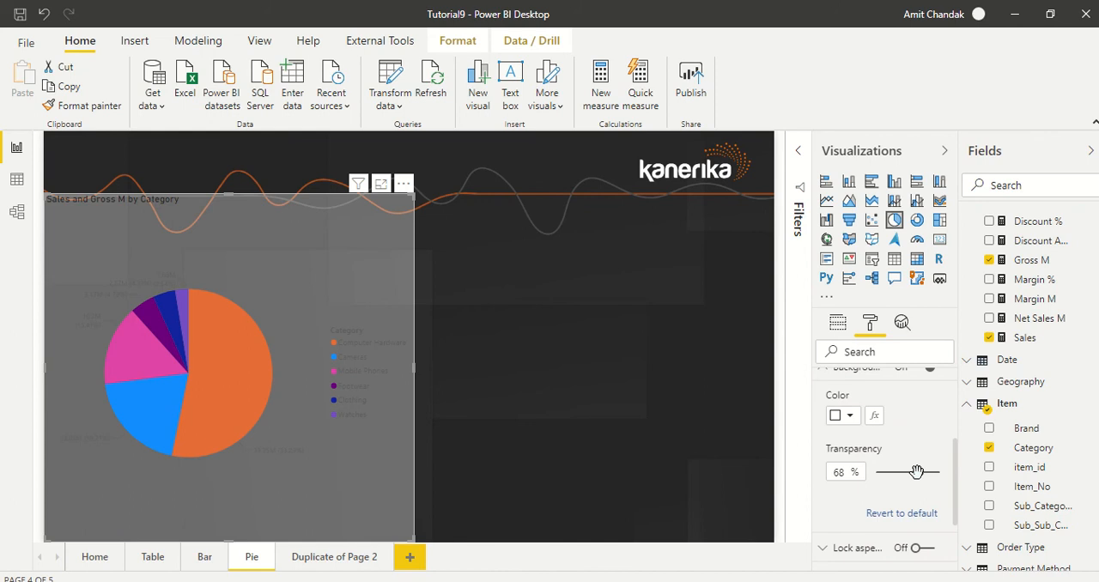
drag(918, 472, 872, 472)
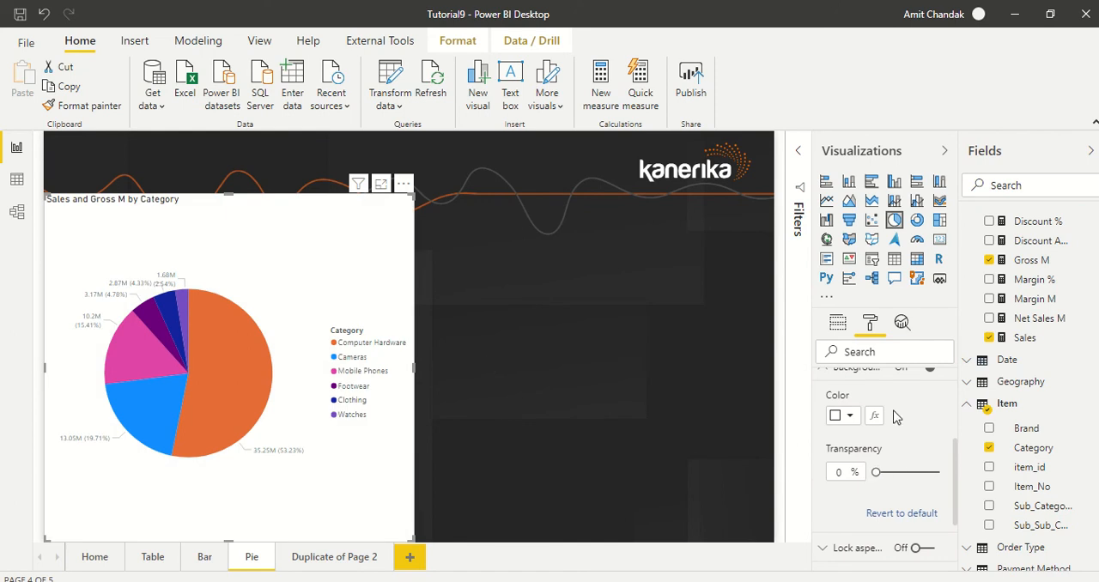
Review the pie chart's data color settings for each category
scroll(893, 416, up, 5)
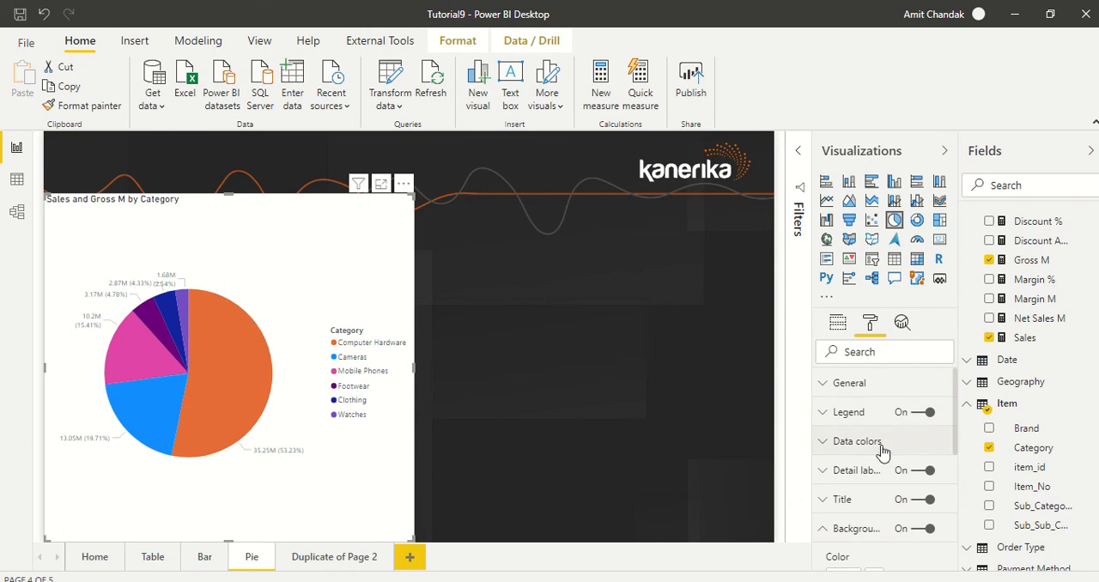
click(883, 449)
scroll(884, 451, down, 3)
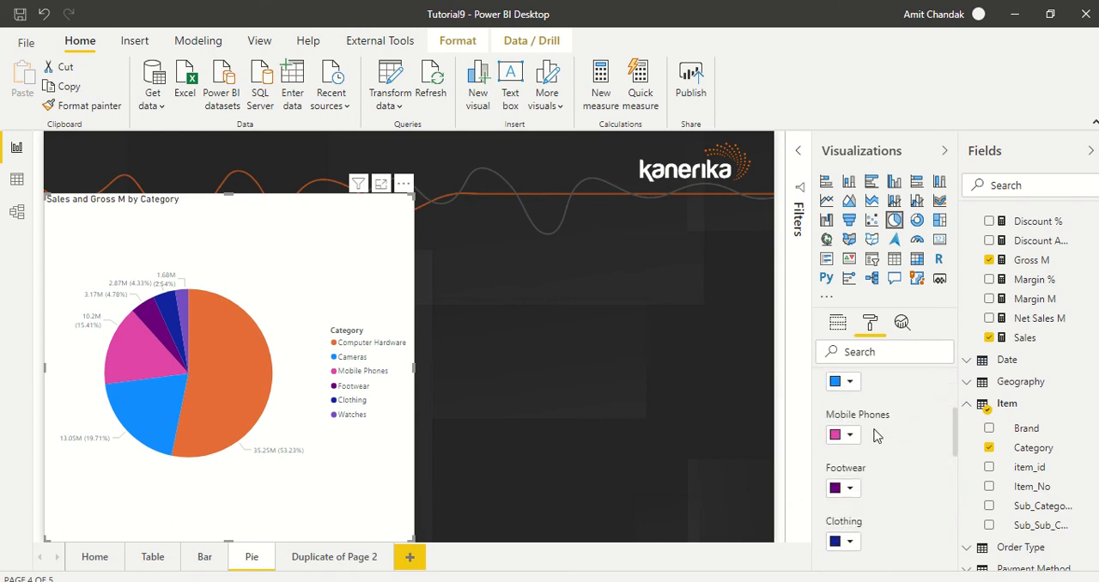
scroll(886, 429, down, 3)
scroll(893, 436, up, 5)
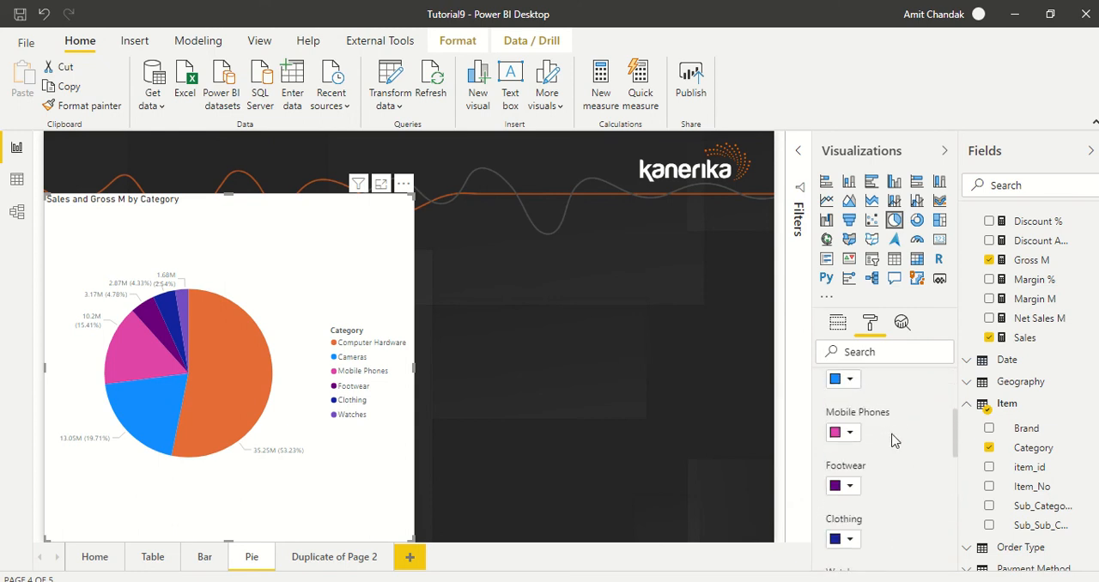
scroll(892, 439, up, 1)
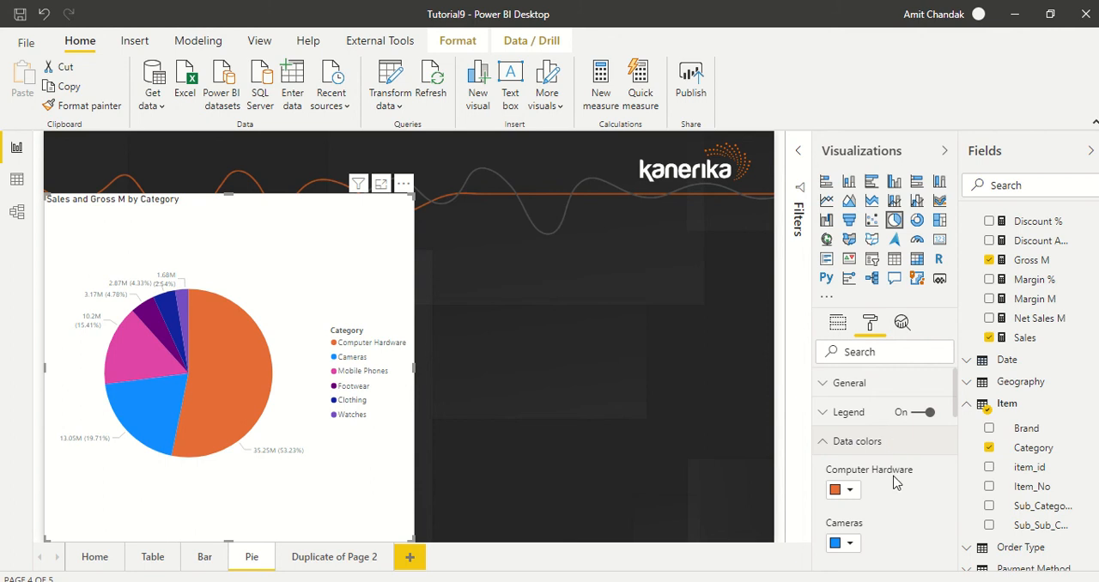
scroll(893, 482, down, 2)
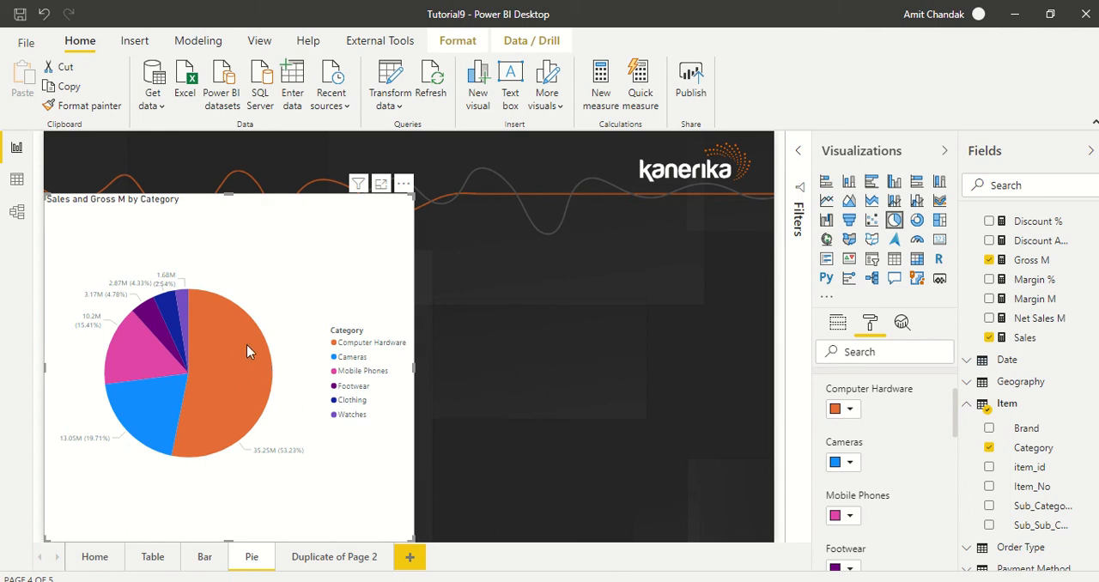
Sort the pie chart by Category in ascending order and inspect the reordered slices
click(403, 183)
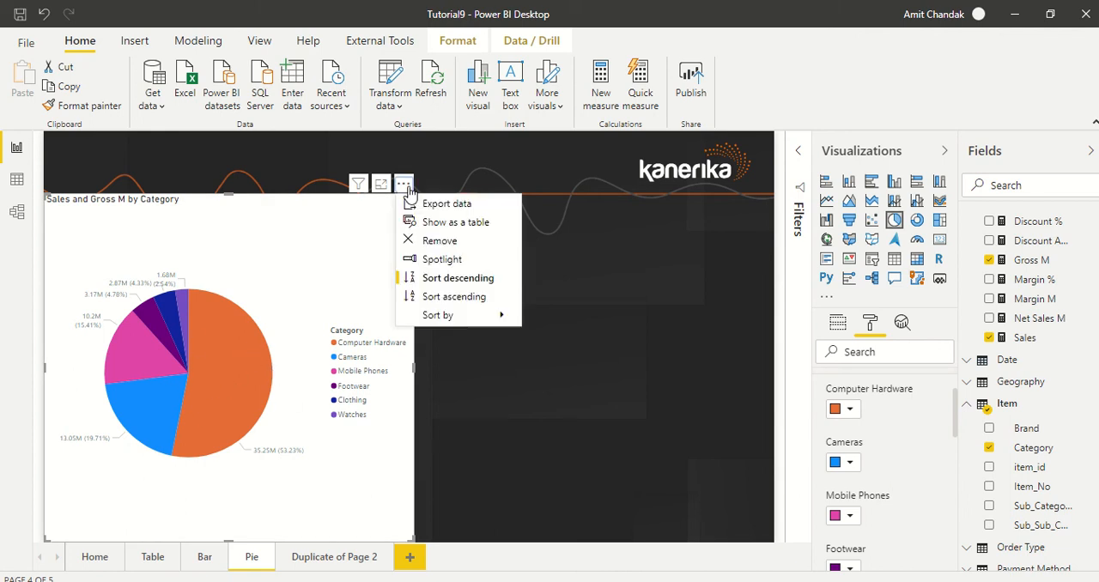
mouse_move(433, 318)
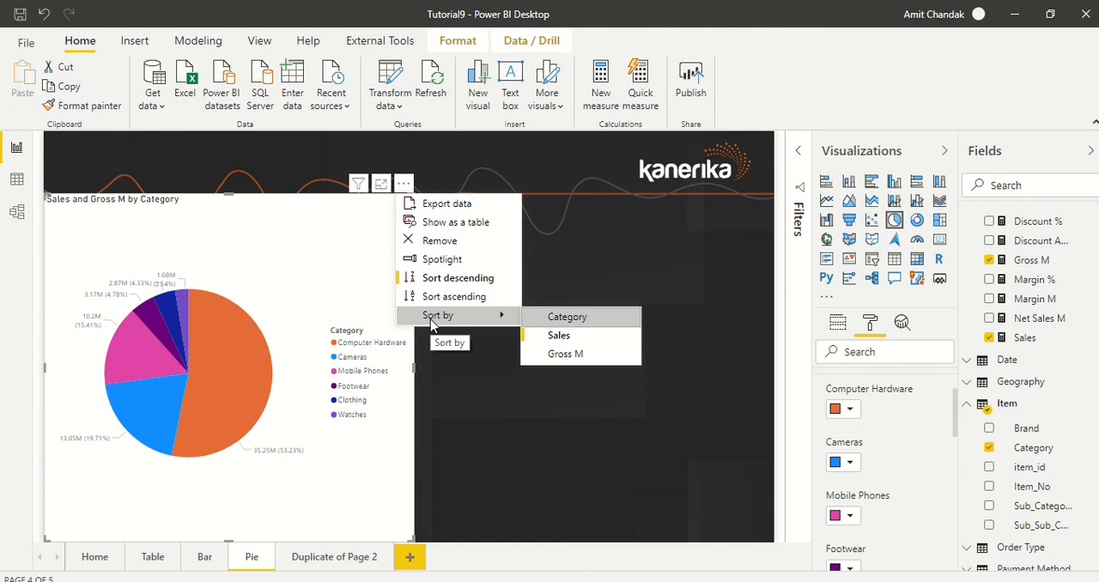
click(566, 323)
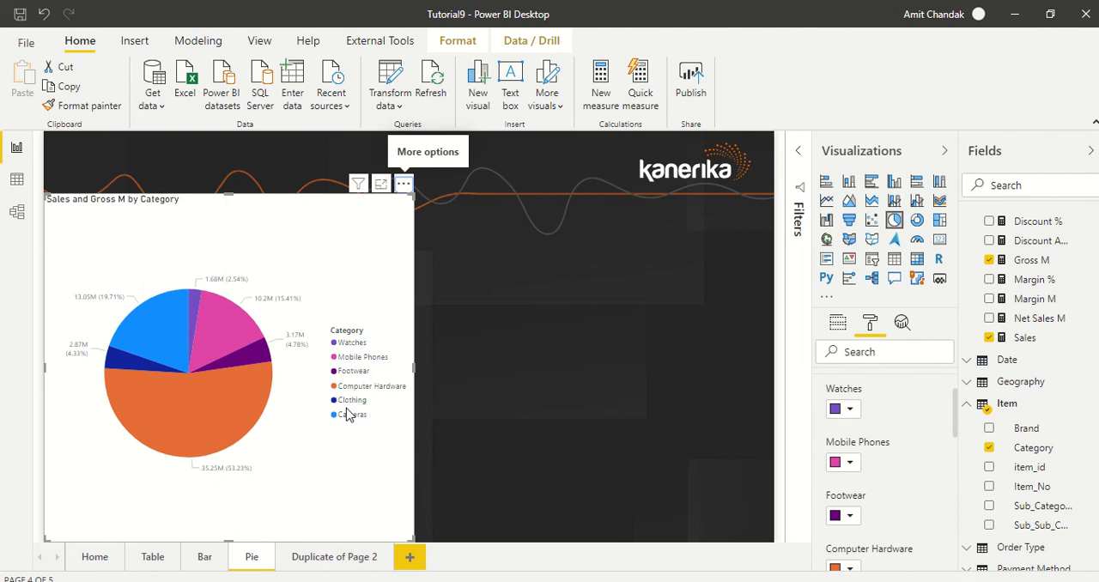
click(403, 184)
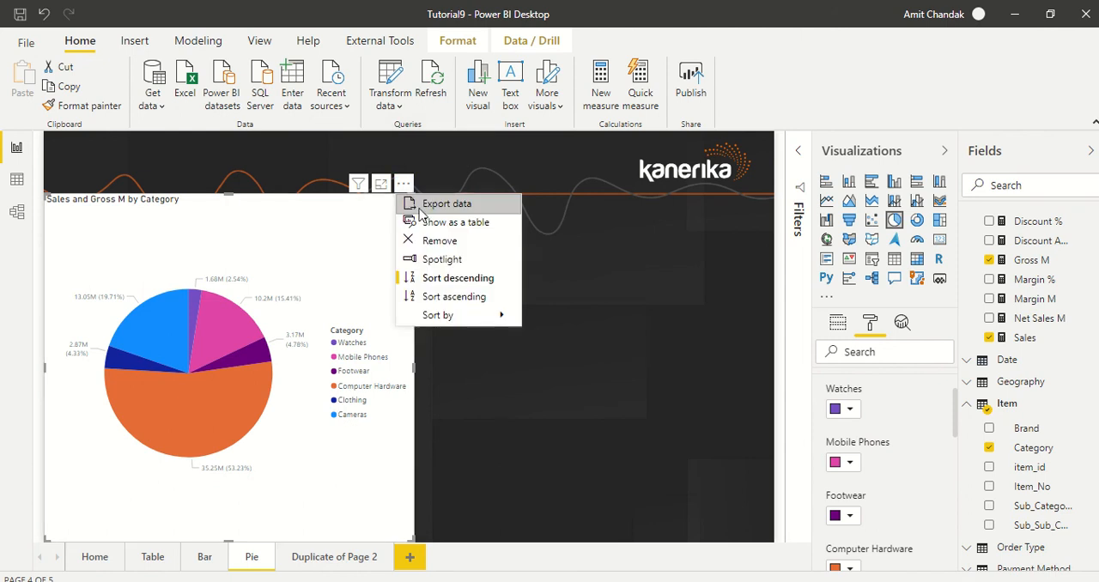
click(449, 296)
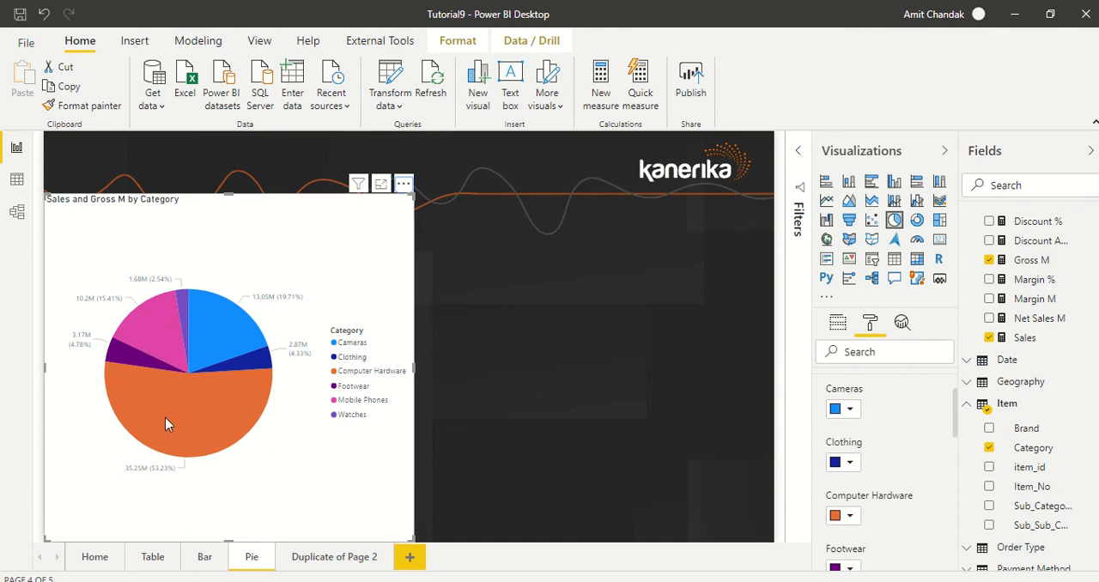
mouse_move(166, 419)
mouse_move(244, 414)
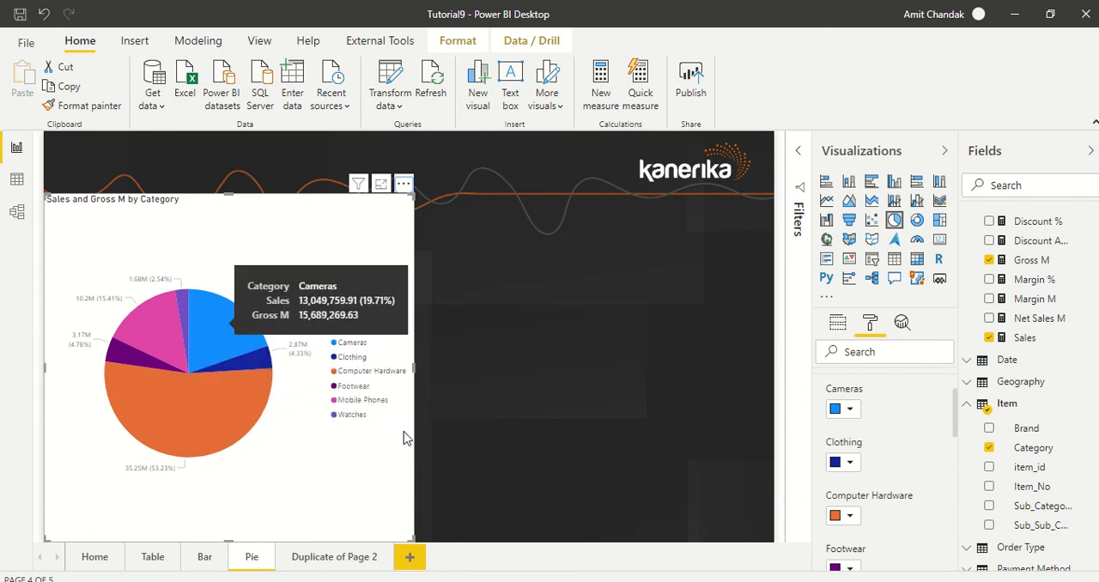
Open the pie chart's legend settings and switch the legend off and back on
scroll(920, 421, up, 2)
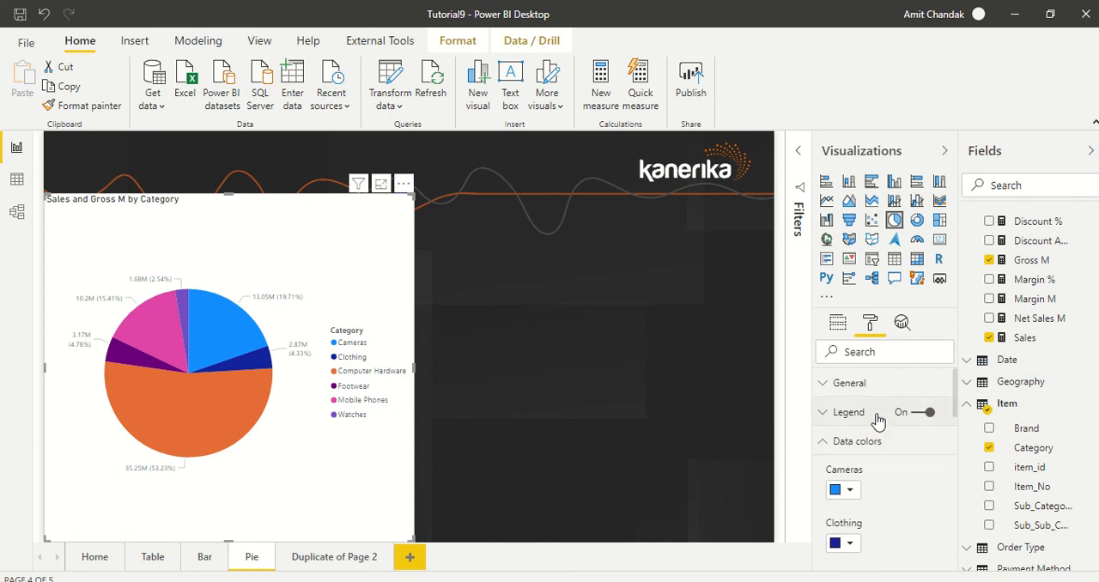
click(877, 418)
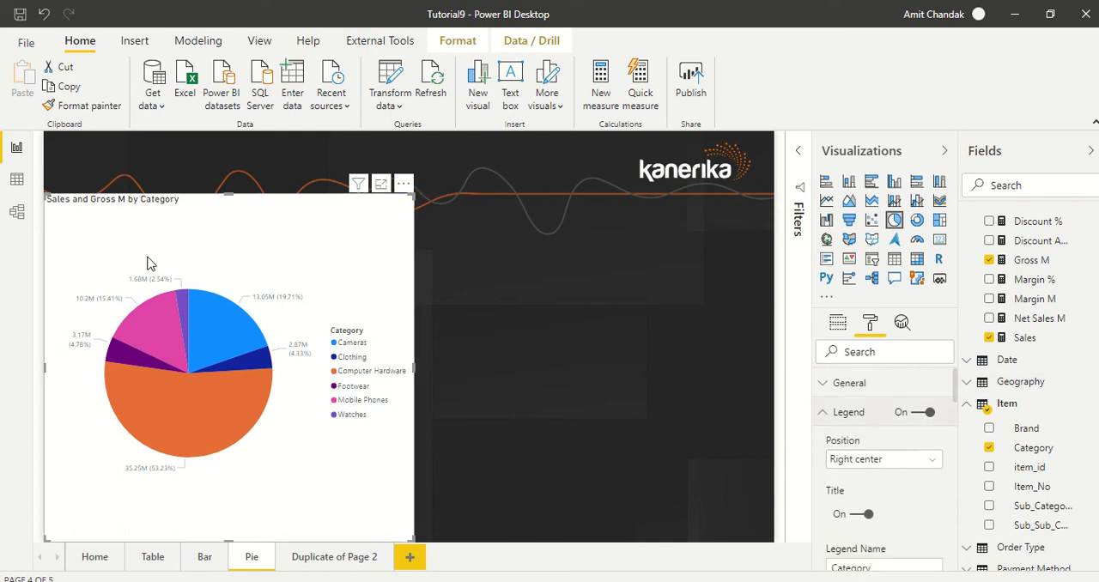
click(918, 417)
click(916, 413)
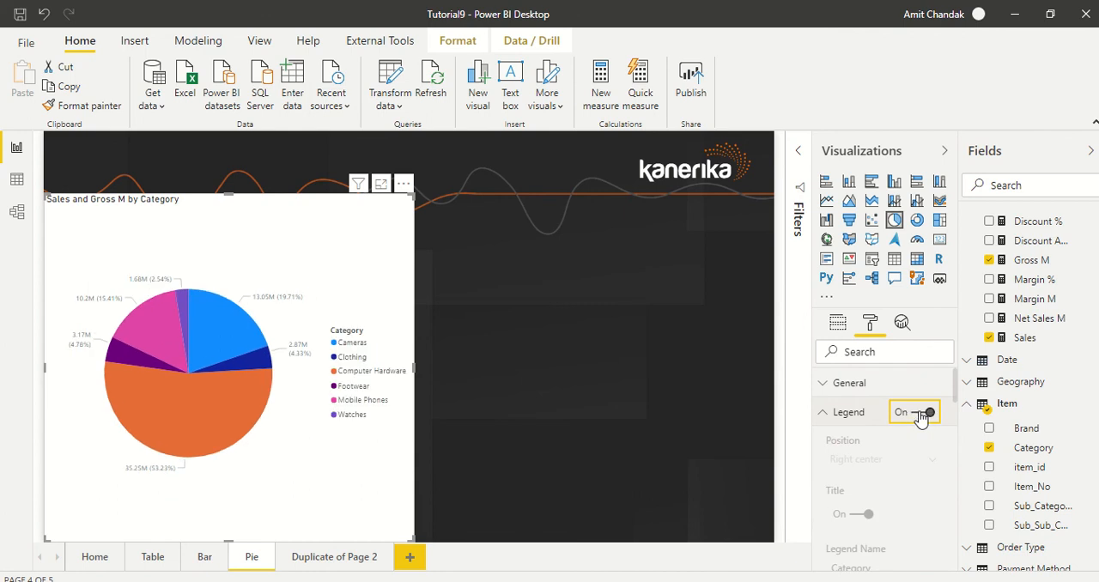
Try the pie chart's legend at Bottom Center, Top and Left Center, and settle on the Bottom Center position
click(891, 462)
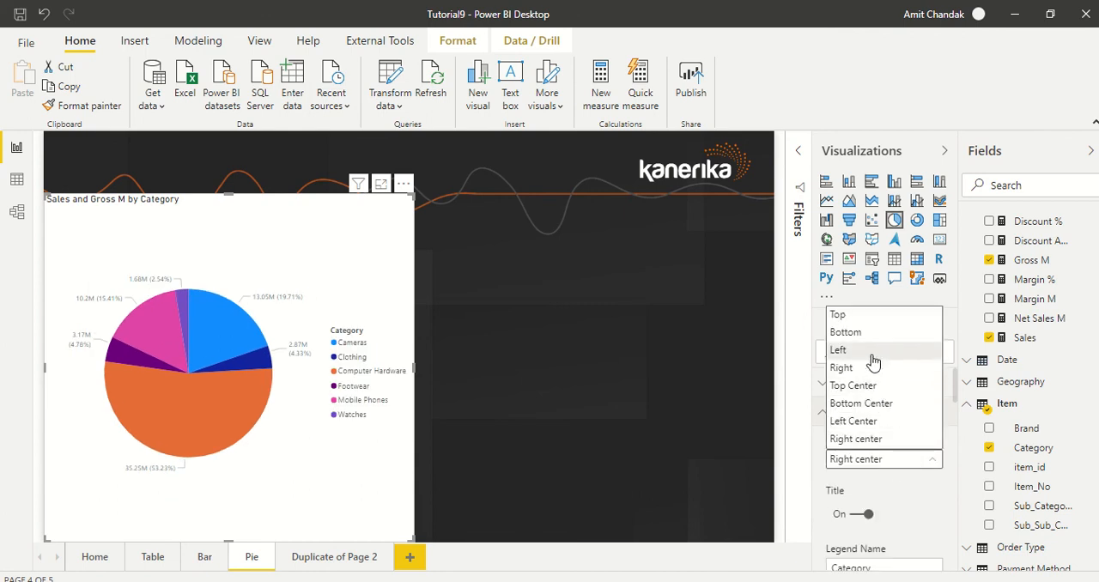
click(865, 407)
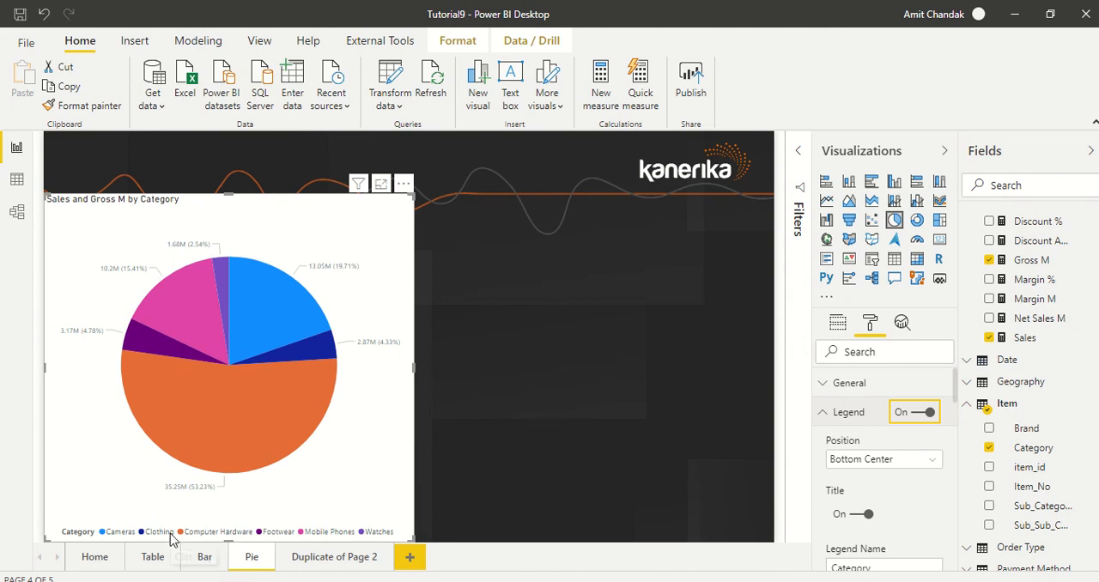
click(854, 460)
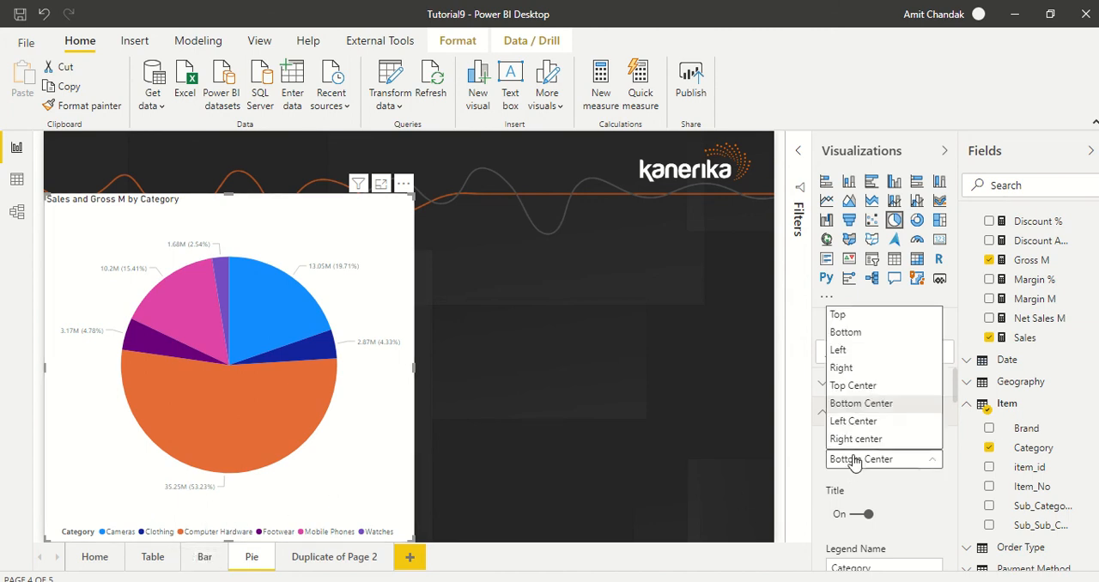
click(845, 314)
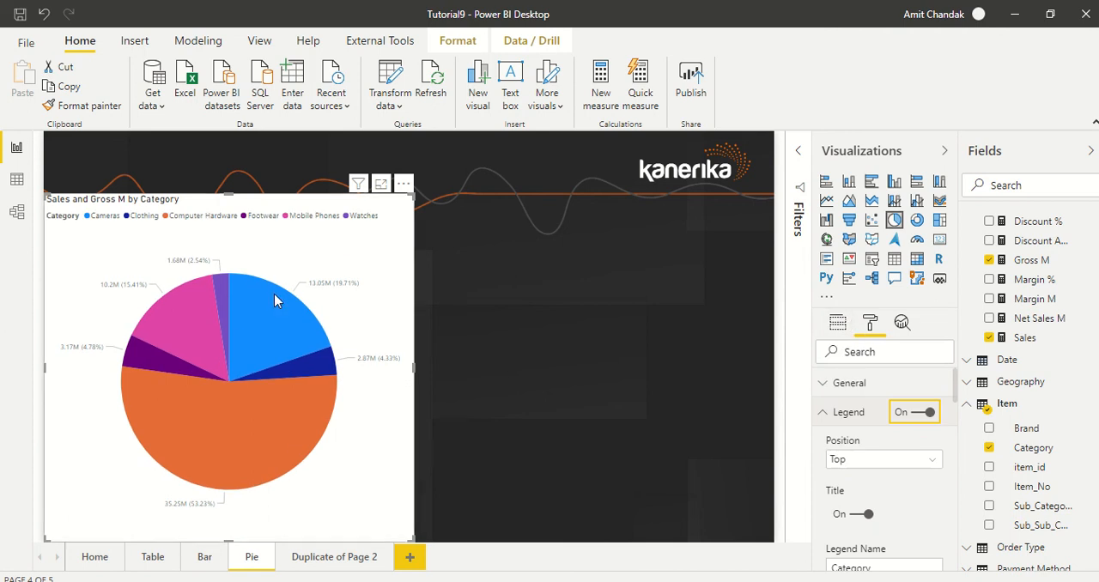
click(862, 458)
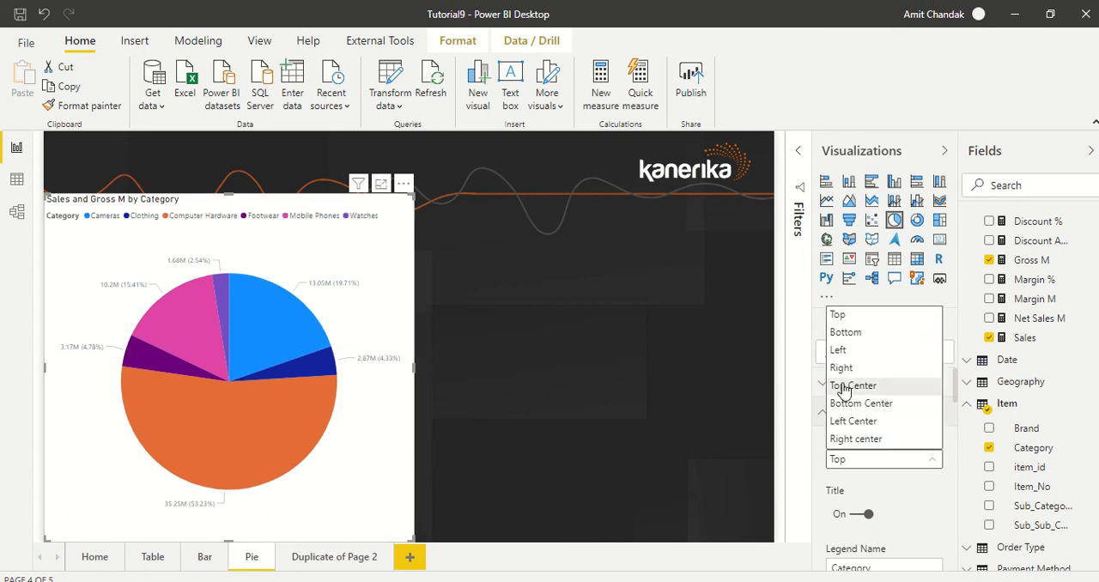
click(850, 420)
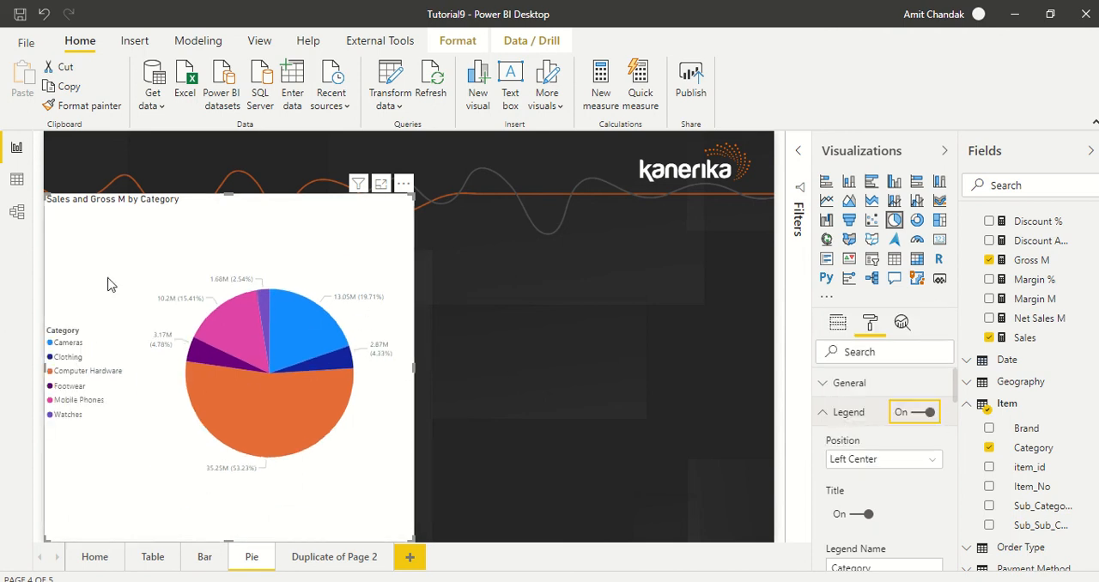
click(870, 460)
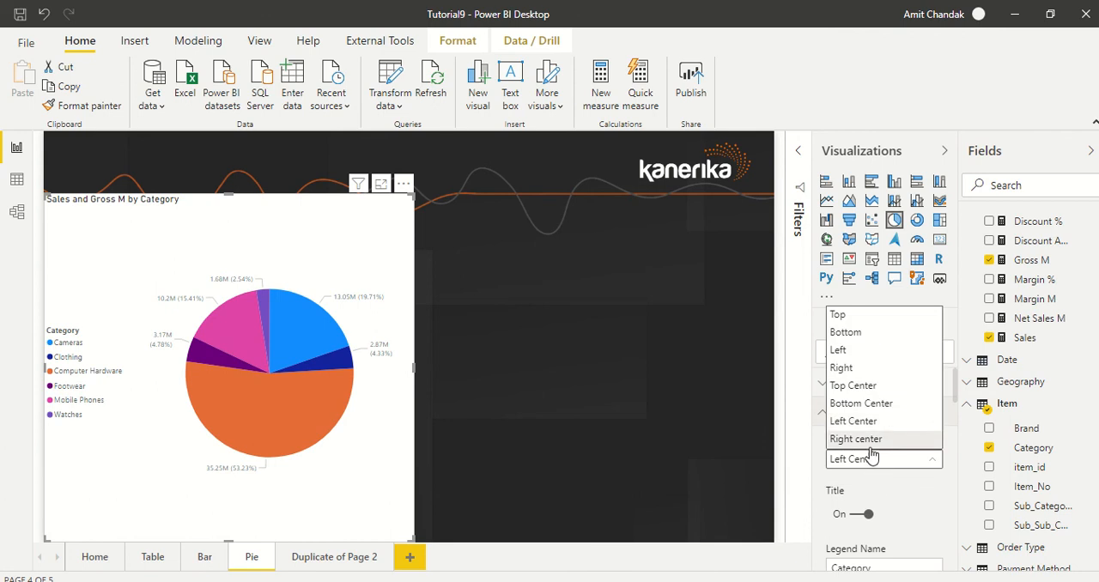
click(861, 403)
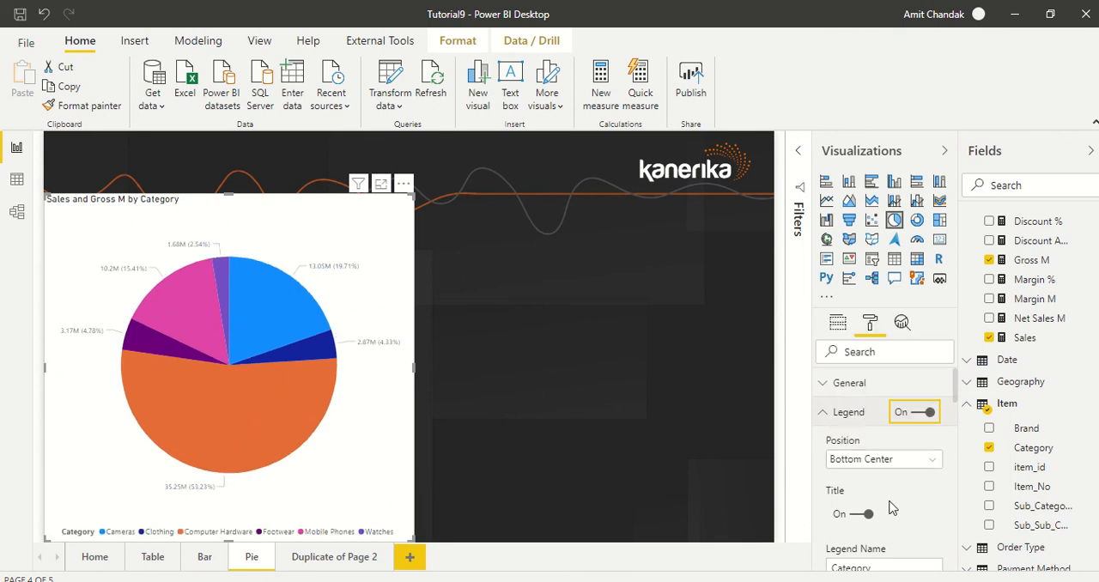
Switch off the title of the pie chart's legend
click(860, 514)
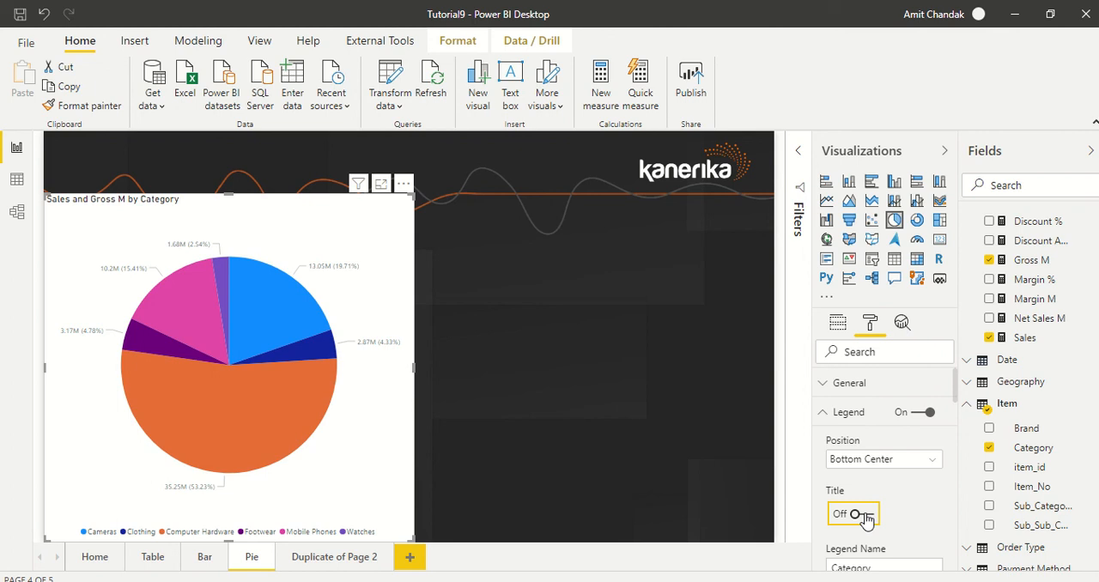
click(866, 518)
click(866, 518)
Set the label style of the pie chart's detail labels to All detail labels
scroll(908, 491, down, 3)
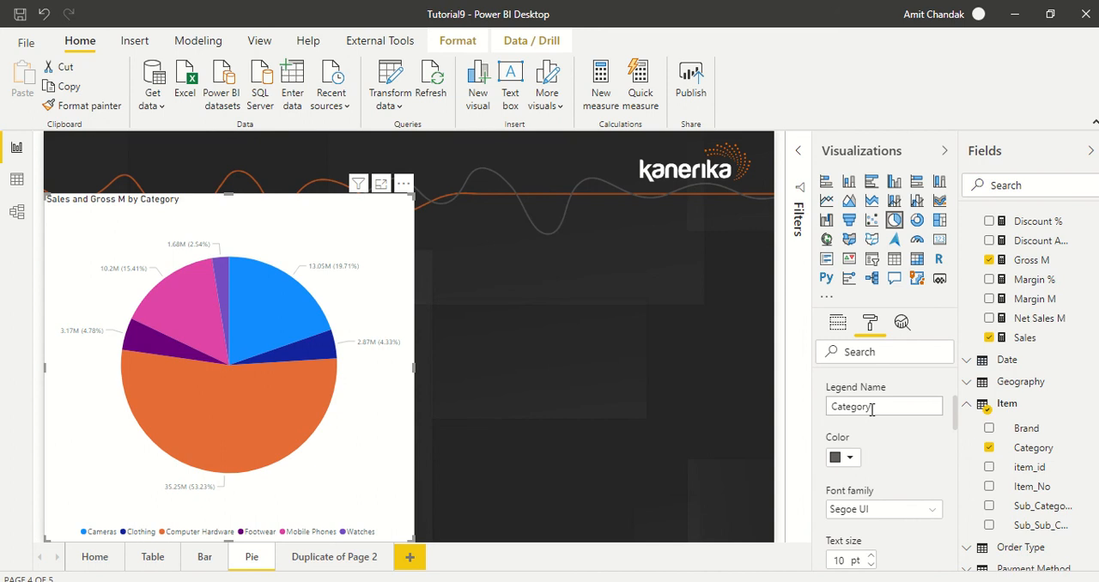
scroll(884, 435, down, 5)
scroll(885, 439, down, 5)
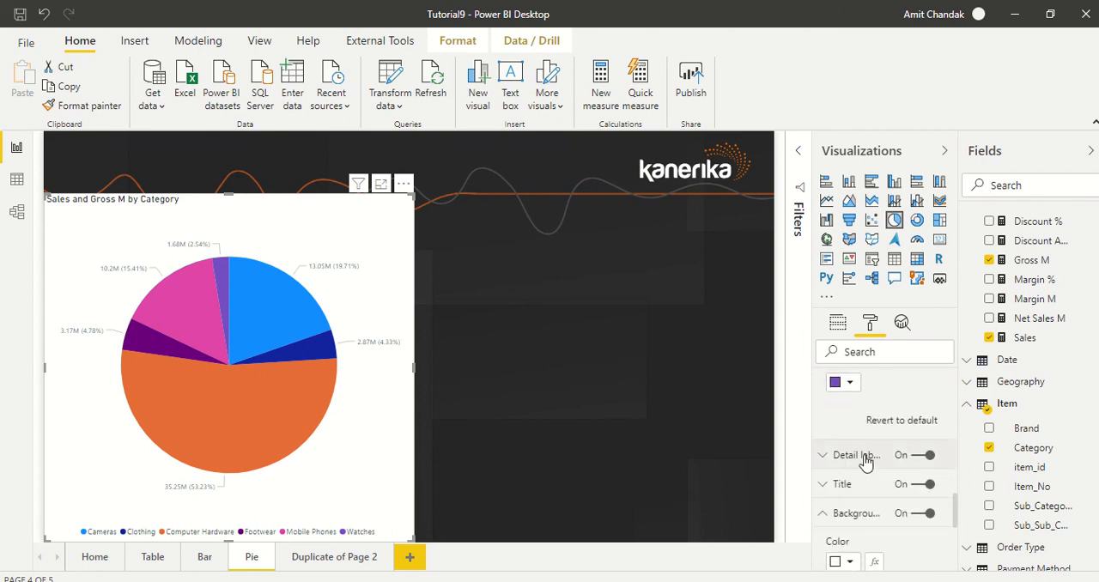
click(861, 457)
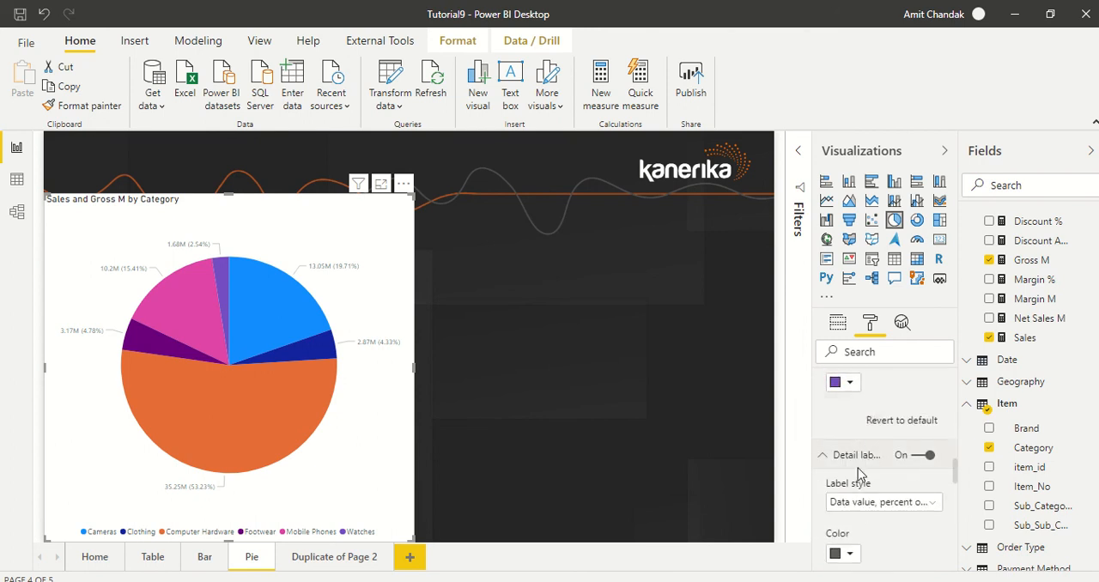
scroll(867, 455, down, 1)
click(866, 422)
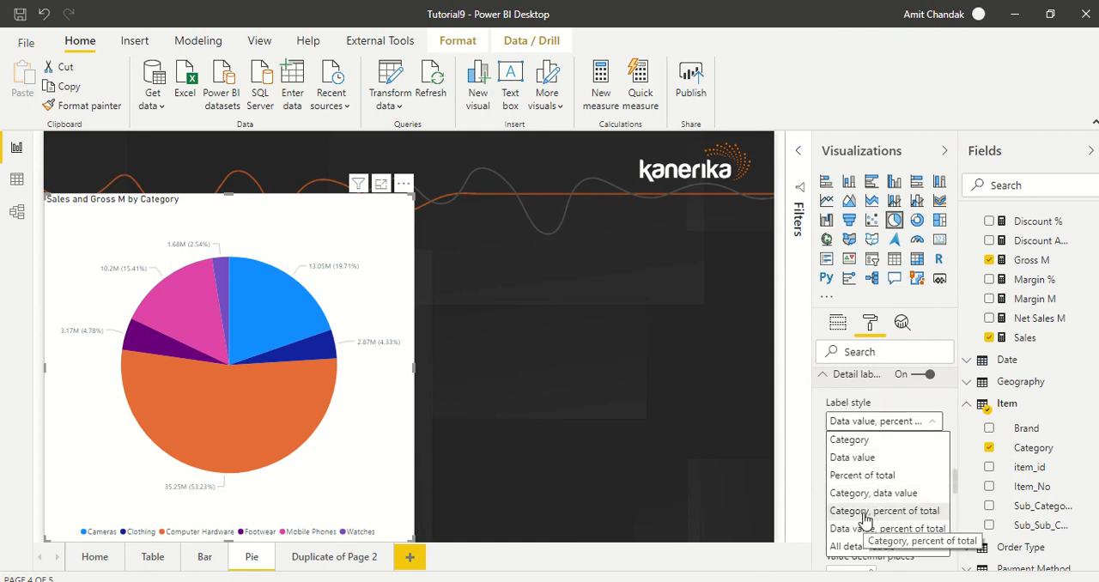
click(896, 548)
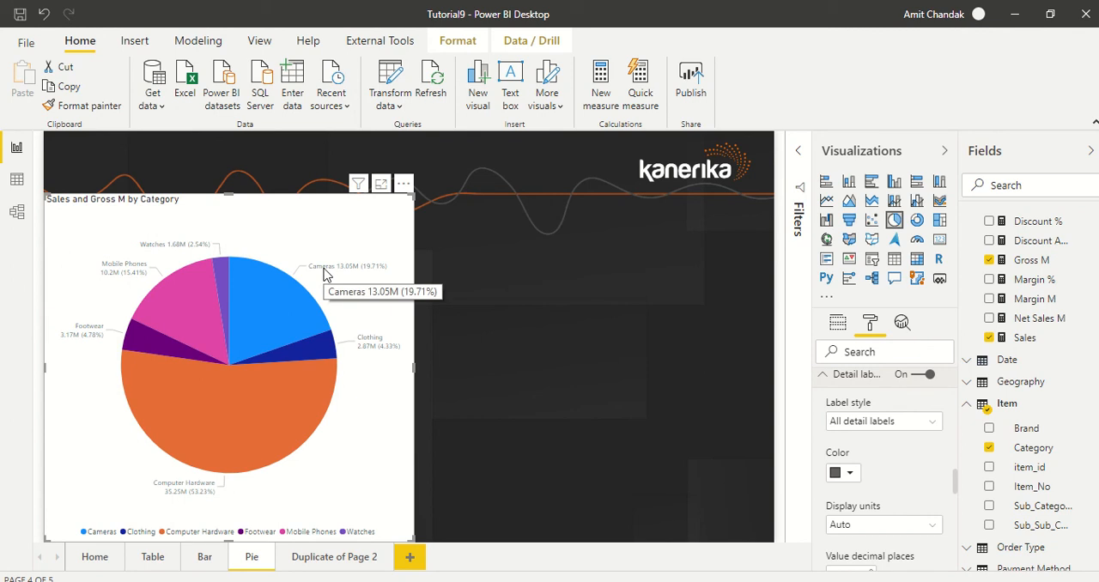
Try the label styles Category; Category, data value; and Data value, percent of total, and return to All detail labels
click(847, 422)
click(853, 446)
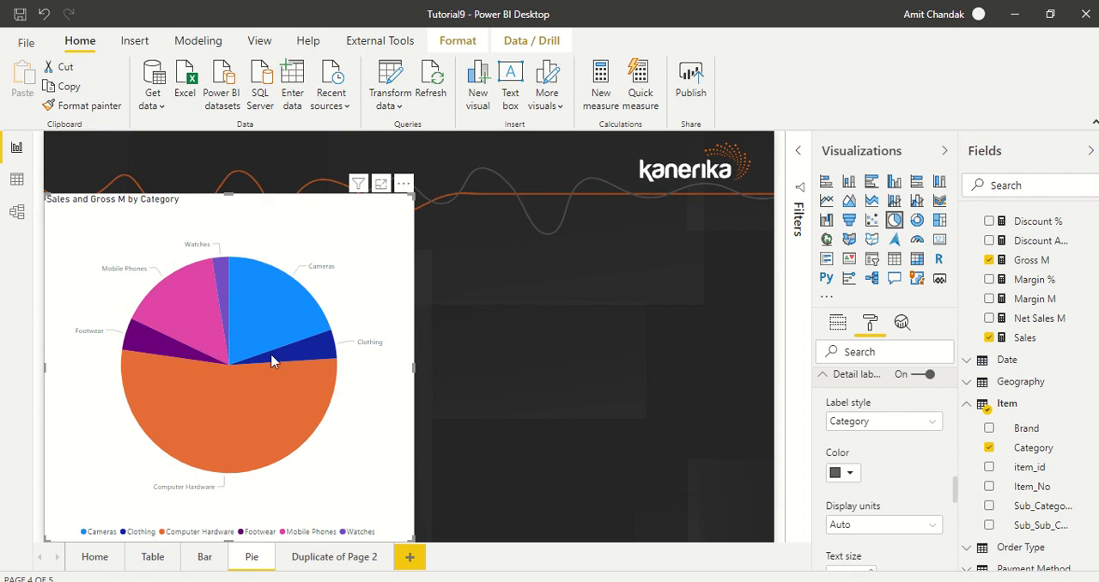
click(868, 422)
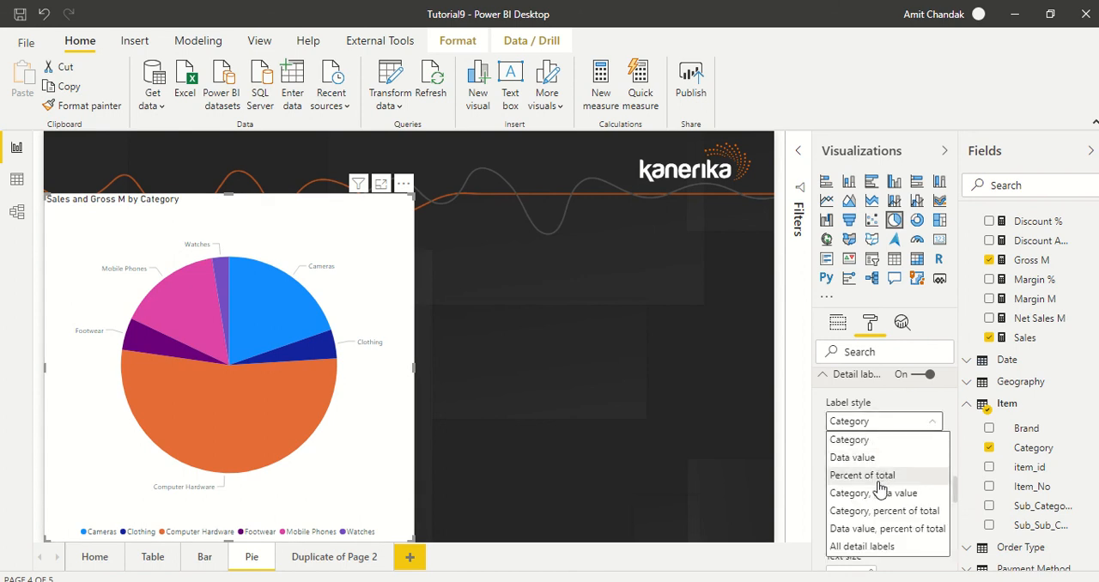
click(874, 493)
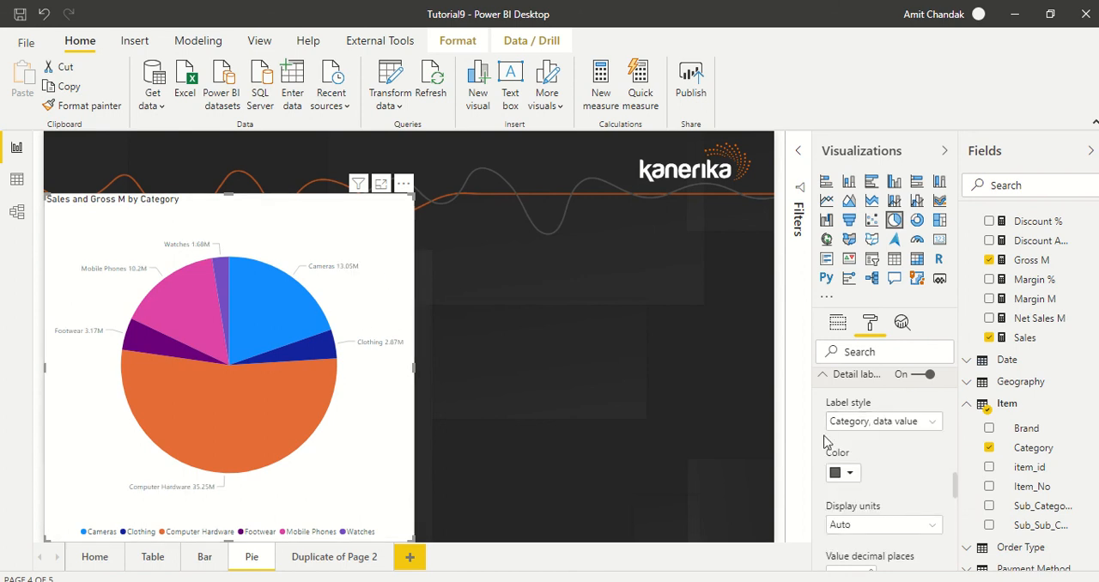
click(848, 426)
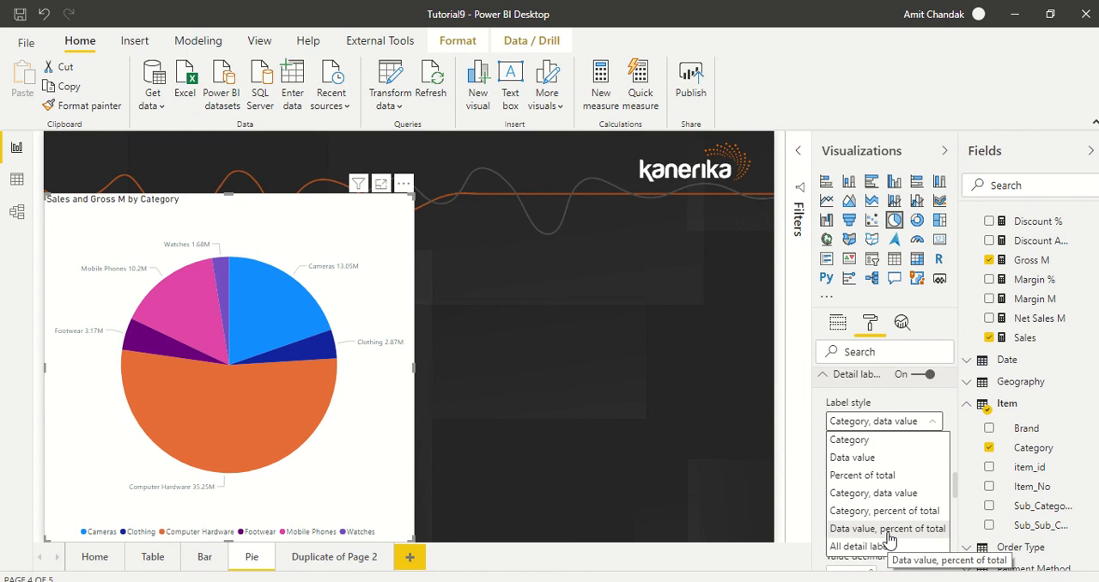
click(889, 529)
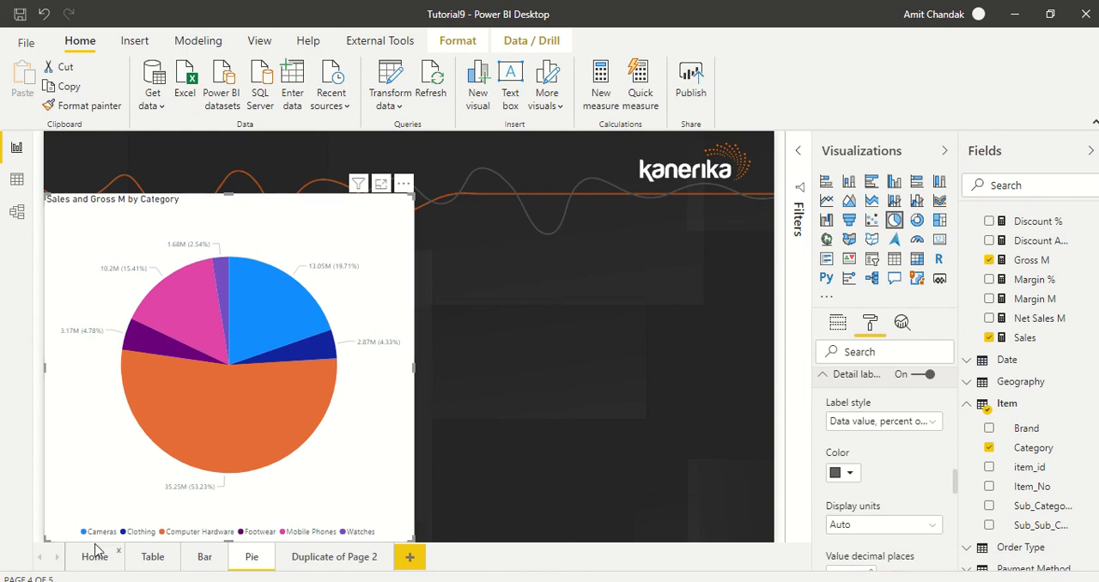
click(876, 422)
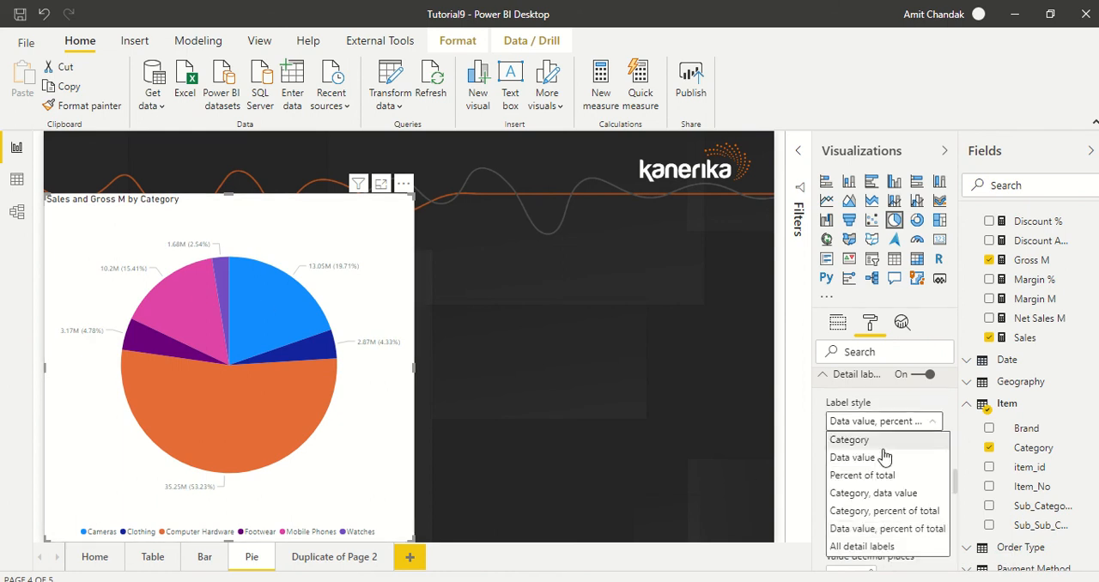
click(858, 546)
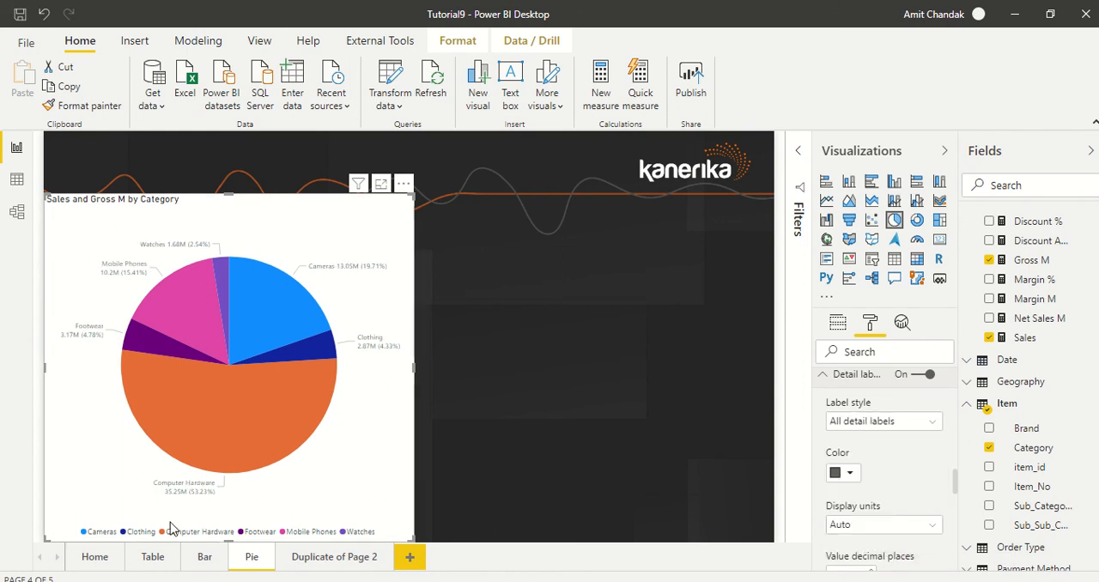
Turn off the pie chart's legend and collapse its settings
scroll(882, 462, up, 3)
scroll(886, 464, up, 12)
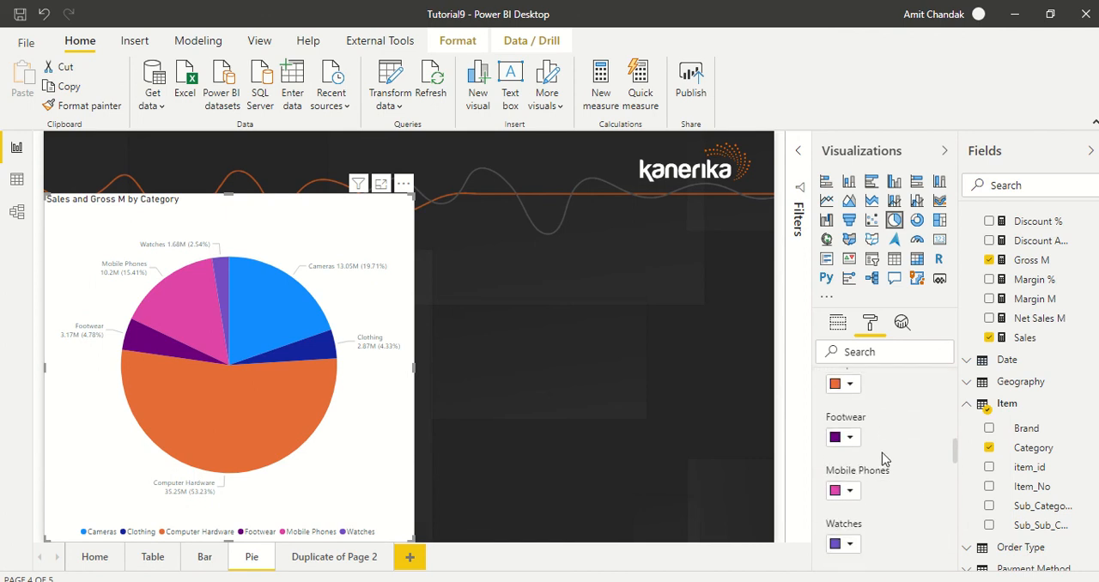
scroll(884, 442, up, 2)
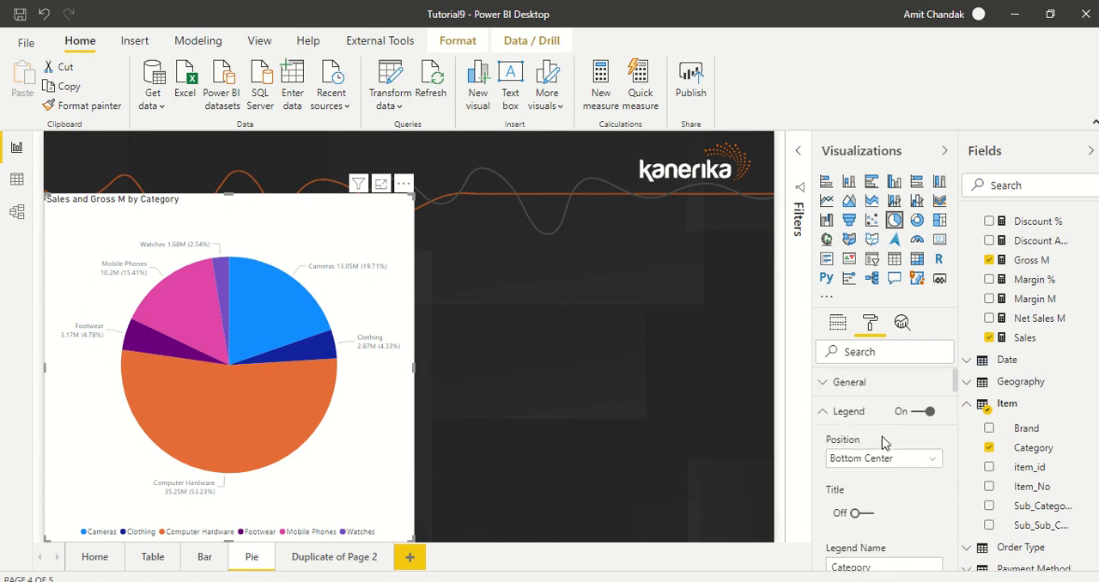
click(924, 414)
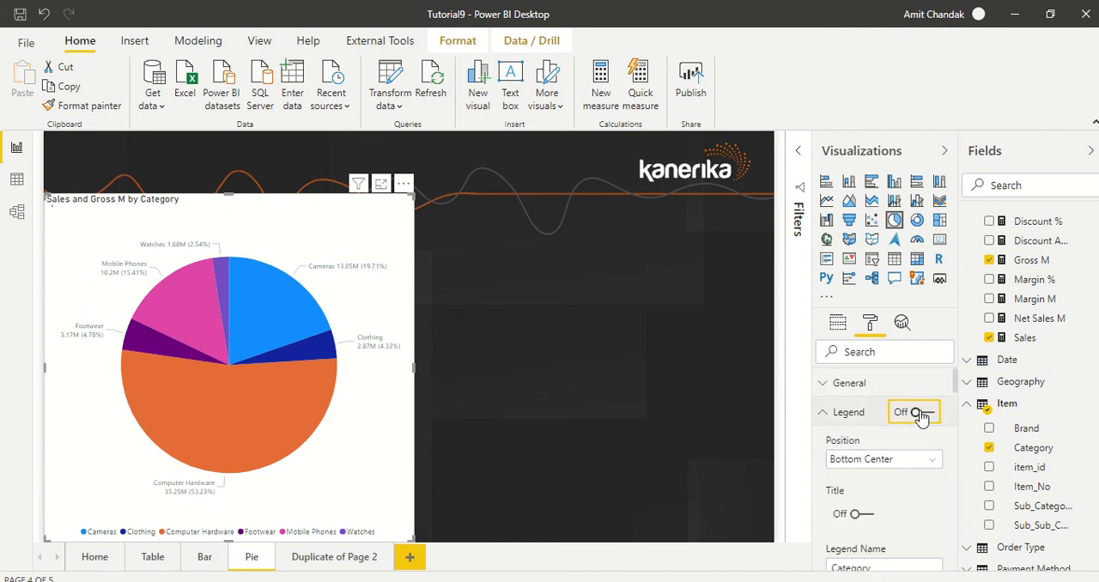
click(837, 417)
Add the Brand field to the pie chart's Details and inspect the brand slices within each category
scroll(895, 444, down, 10)
scroll(893, 444, down, 8)
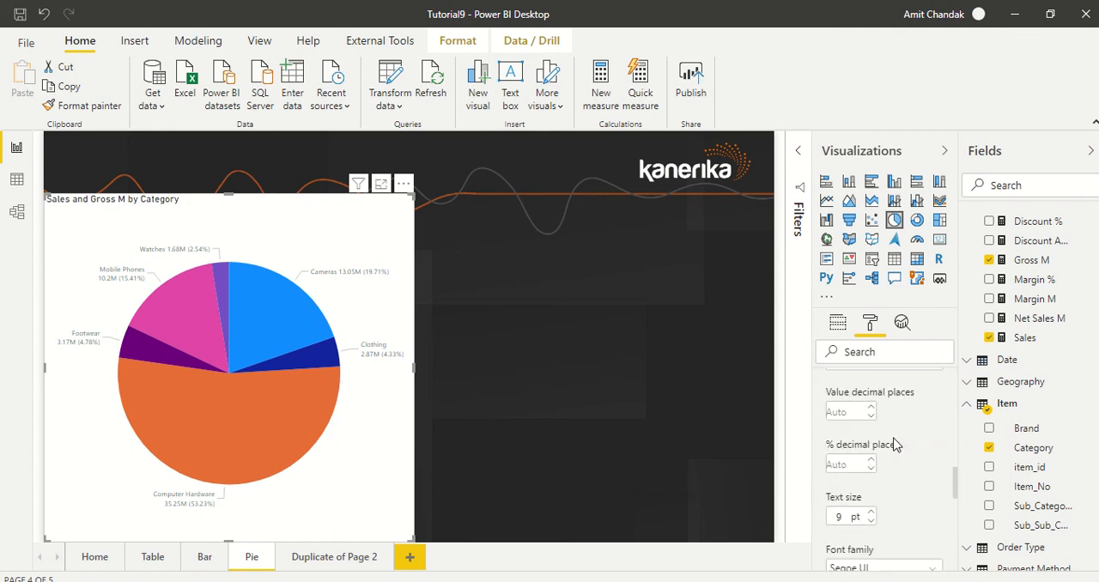
scroll(865, 438, up, 2)
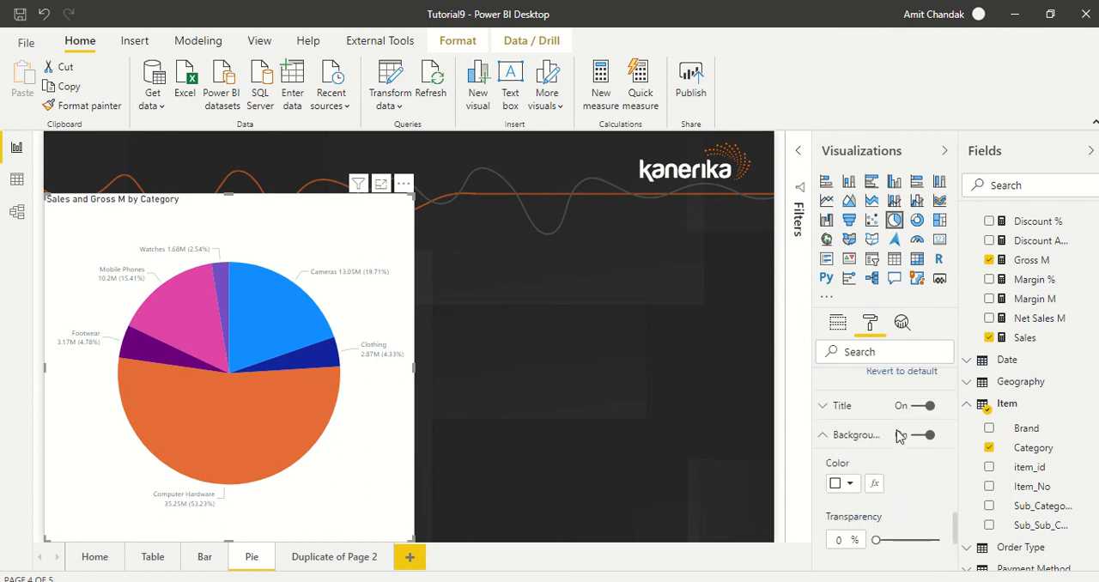
scroll(868, 451, down, 5)
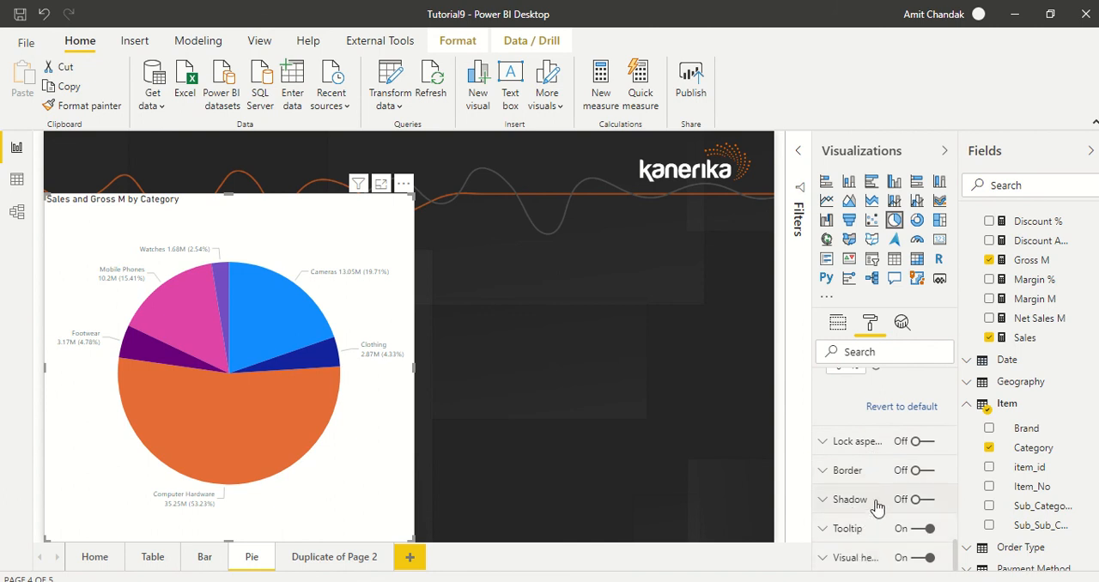
scroll(868, 532, up, 15)
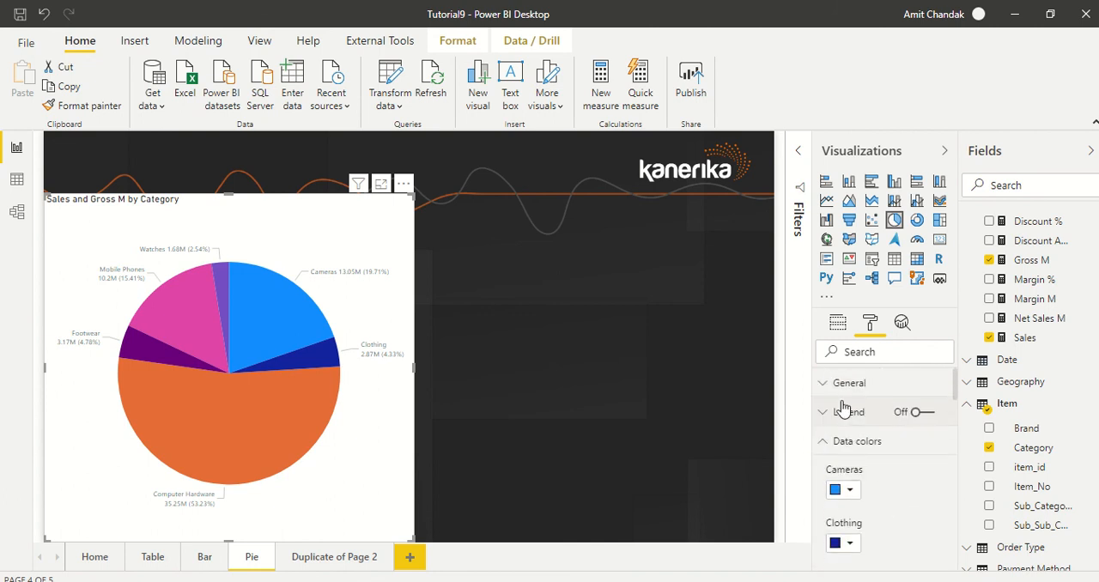
click(839, 322)
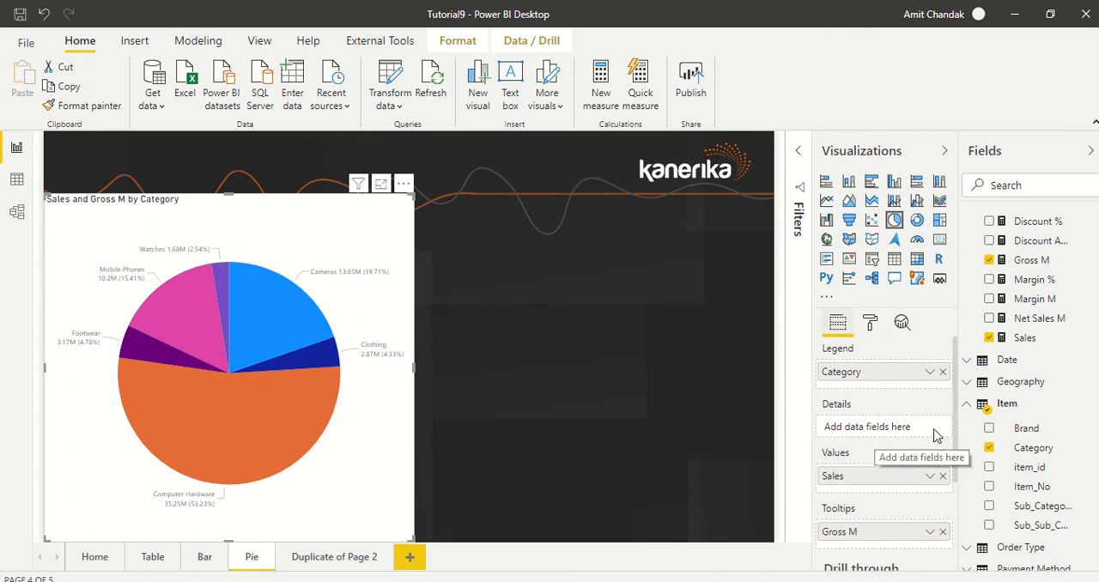
drag(1017, 431, 882, 434)
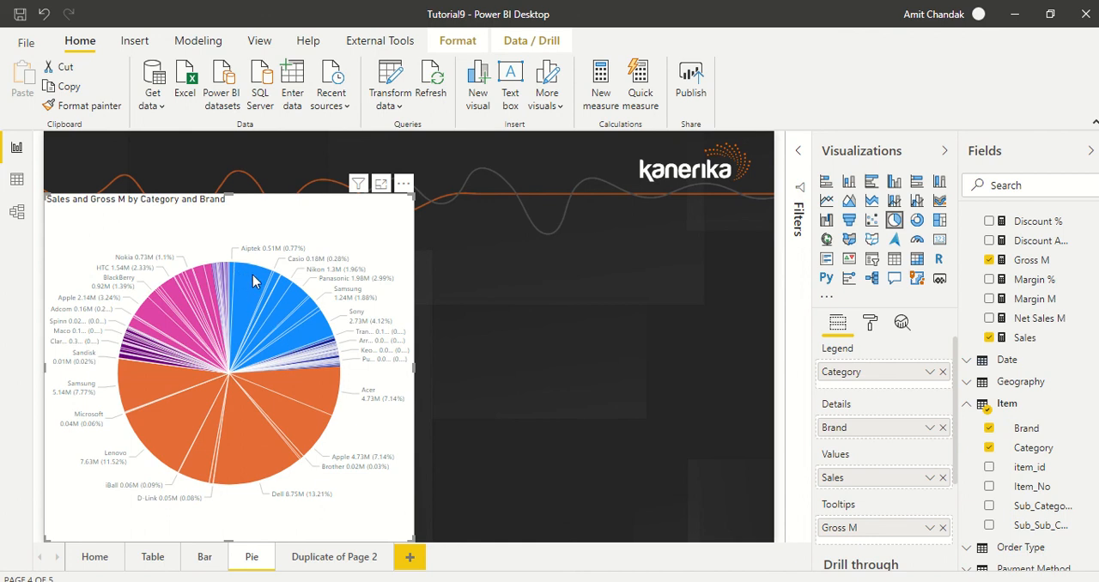
mouse_move(296, 343)
mouse_move(286, 299)
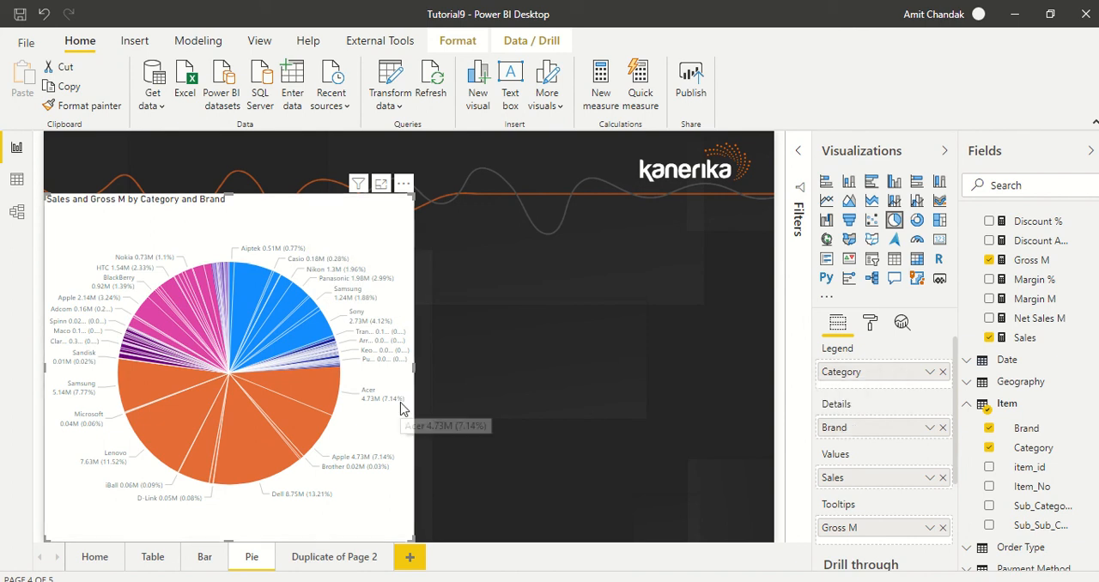
Convert the pie chart to a donut chart and look through its formatting options and assigned fields
click(916, 220)
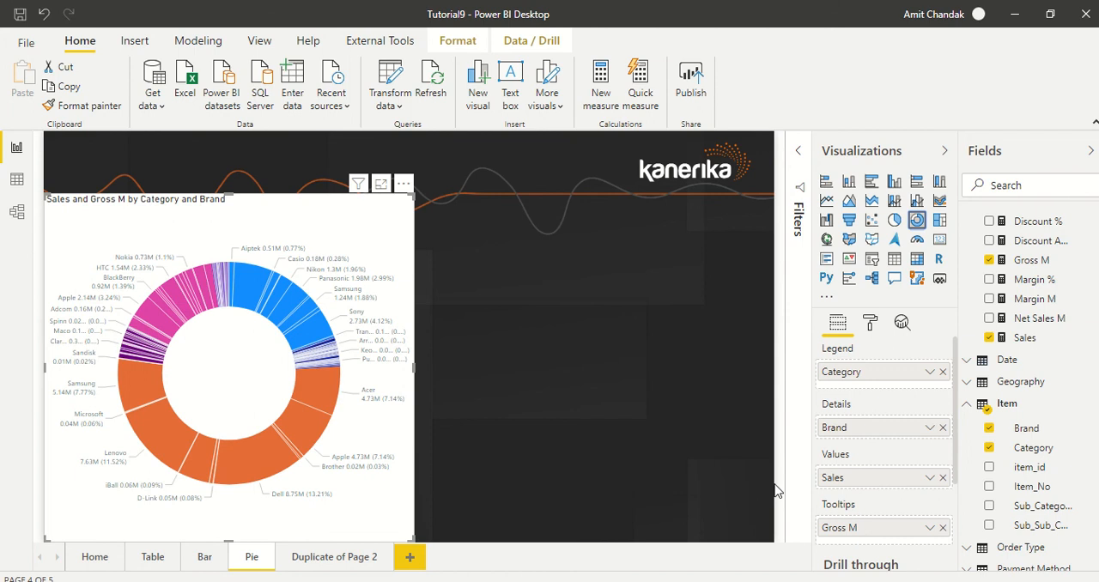
scroll(850, 451, down, 3)
scroll(892, 455, up, 3)
click(869, 322)
scroll(901, 403, down, 2)
scroll(901, 412, down, 2)
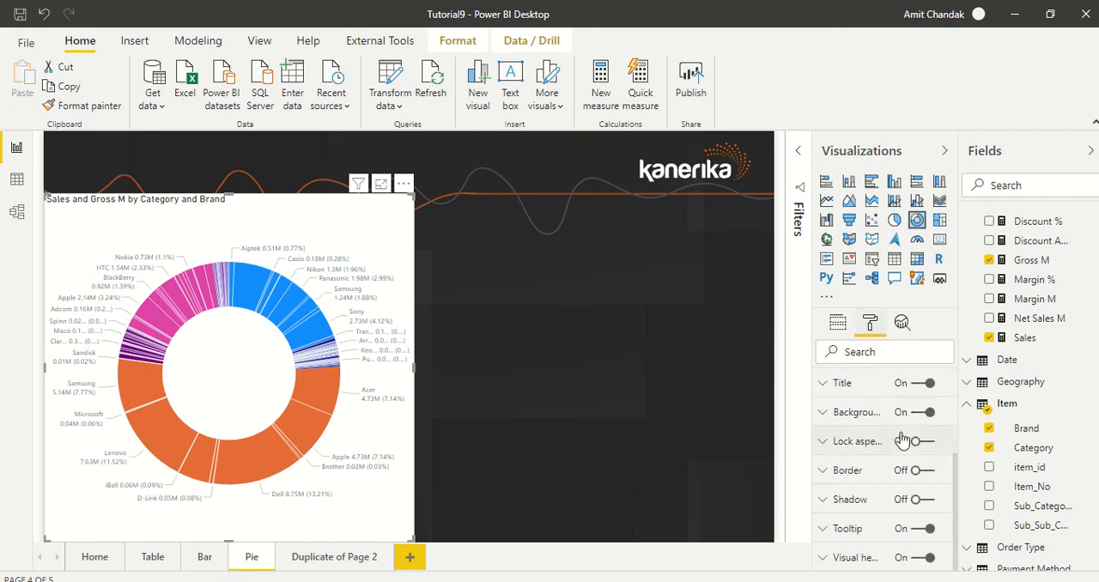
scroll(901, 429, up, 3)
click(839, 325)
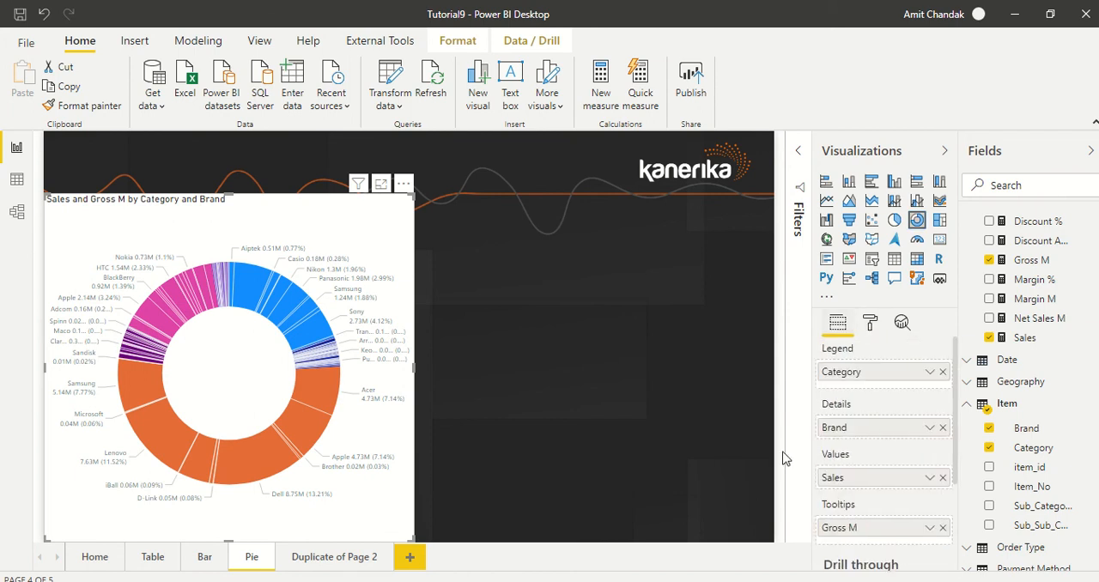